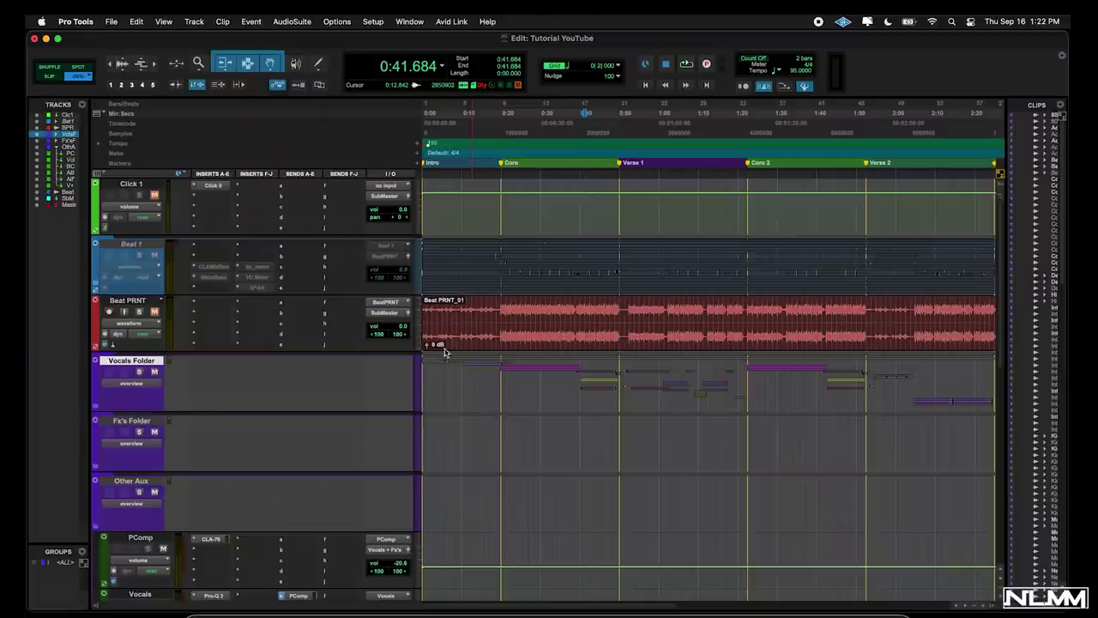
# Step: Go to the Coro marker and look through the tracks inside the Vocals Folder and the aux tracks below it
pyautogui.click(504, 162)
pyautogui.scroll(-2, 480, 200)
pyautogui.scroll(-1, 481, 200)
pyautogui.scroll(3, 464, 279)
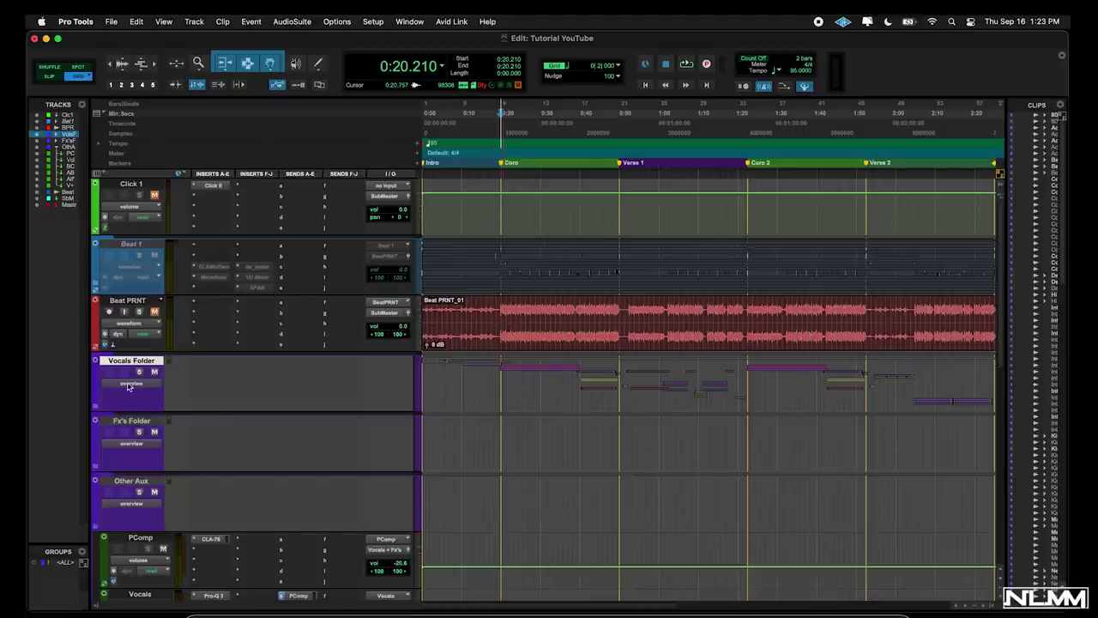
pyautogui.click(95, 409)
pyautogui.scroll(-5, 674, 432)
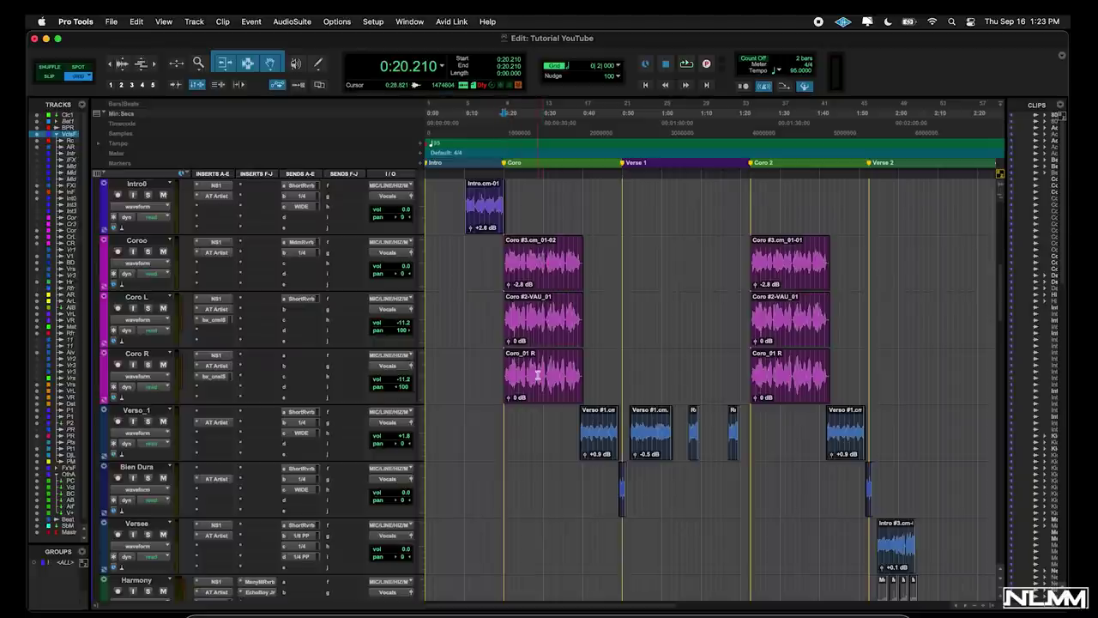
pyautogui.scroll(5, 537, 375)
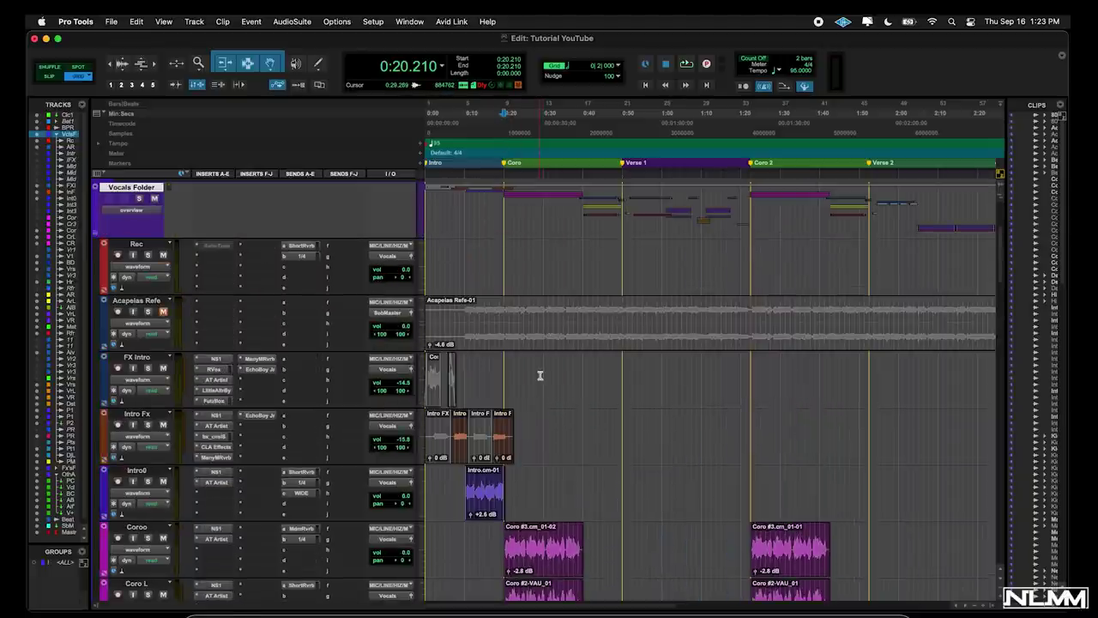
pyautogui.scroll(-3, 540, 375)
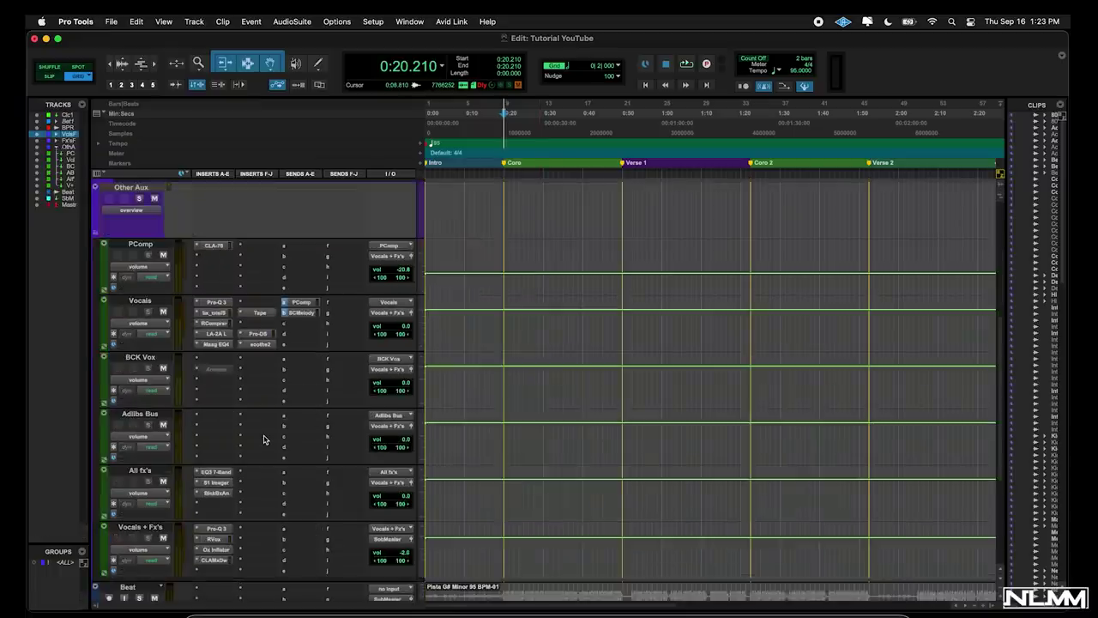
pyautogui.scroll(3, 264, 439)
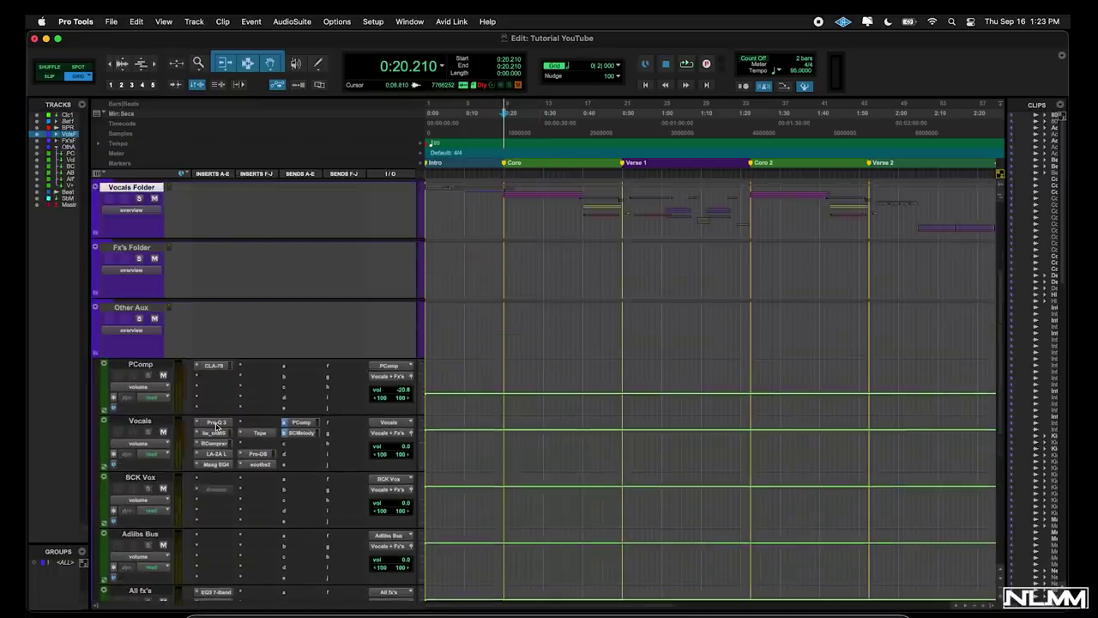
# Step: Bypass all inserts on the Vocals aux track and mute its PComp and SC Melody sends
pyautogui.click(504, 148)
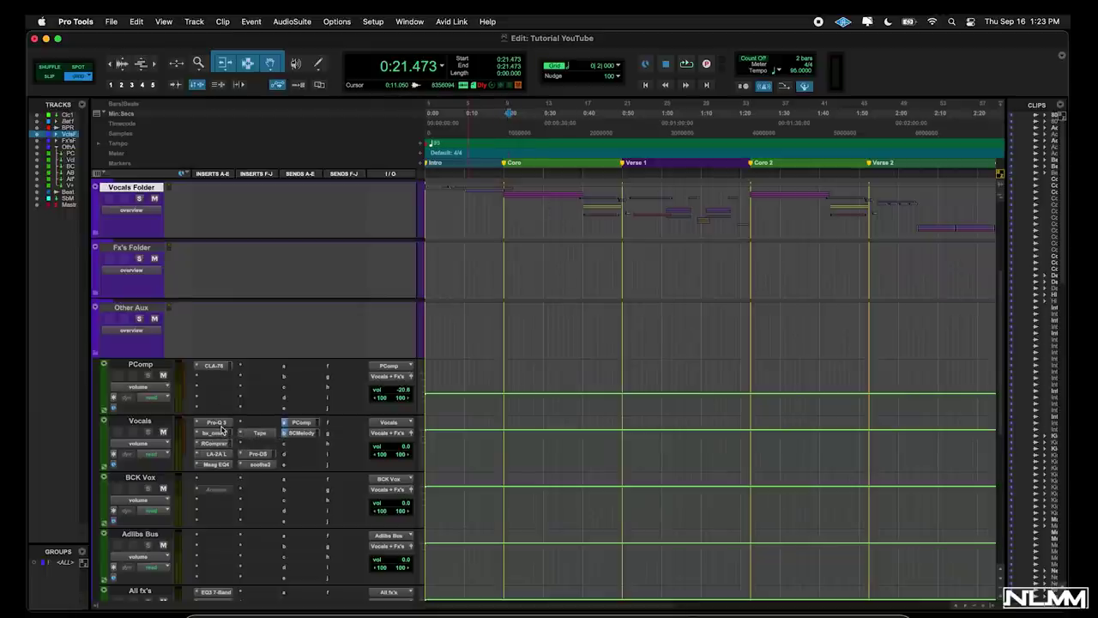
pyautogui.keyDown('ctrl'); pyautogui.keyDown('super'); pyautogui.click(221, 425); pyautogui.keyUp('super'); pyautogui.keyUp('ctrl')
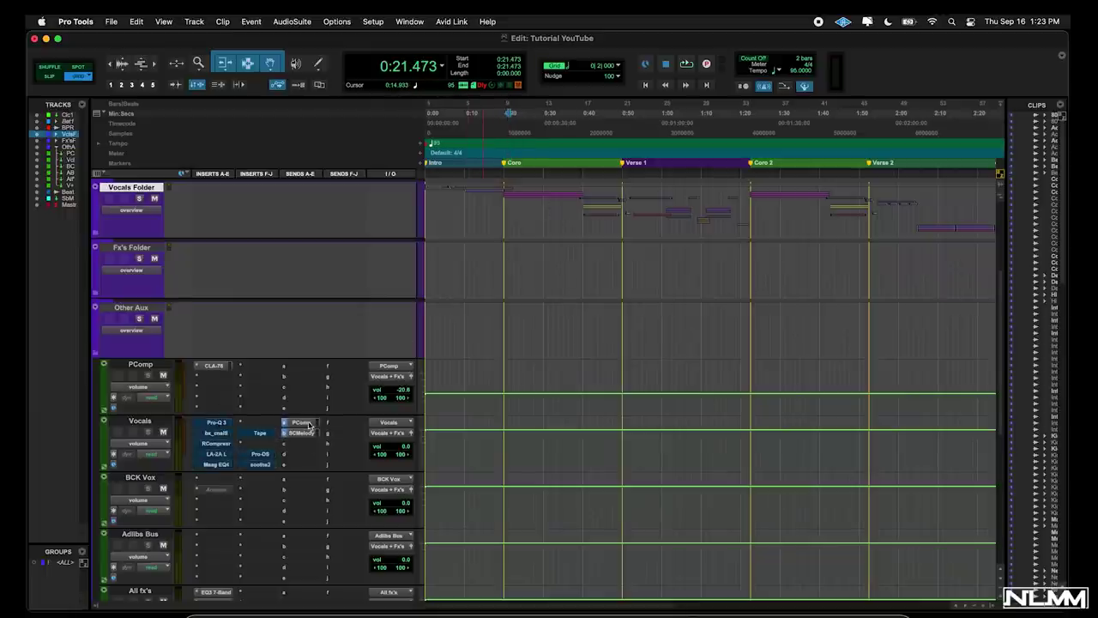
pyautogui.click(313, 433)
pyautogui.click(305, 436)
pyautogui.rightClick(304, 436)
pyautogui.click(311, 438)
# Step: Play from the start of the Coro section to hear the vocals without the bus processing
pyautogui.click(505, 146)
pyautogui.press('space')
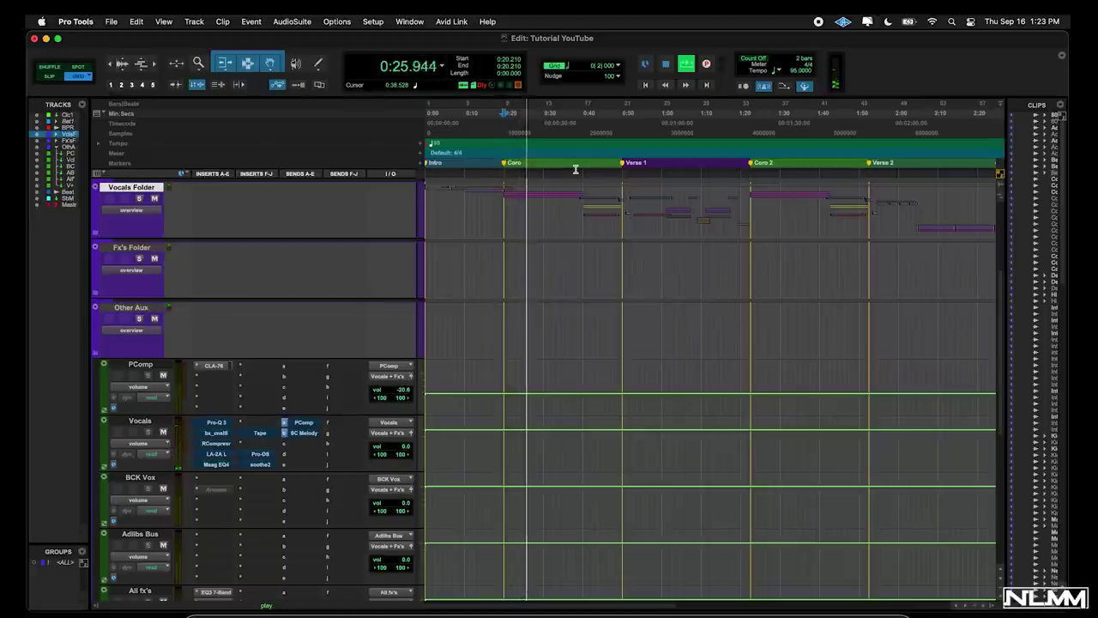
pyautogui.press('space')
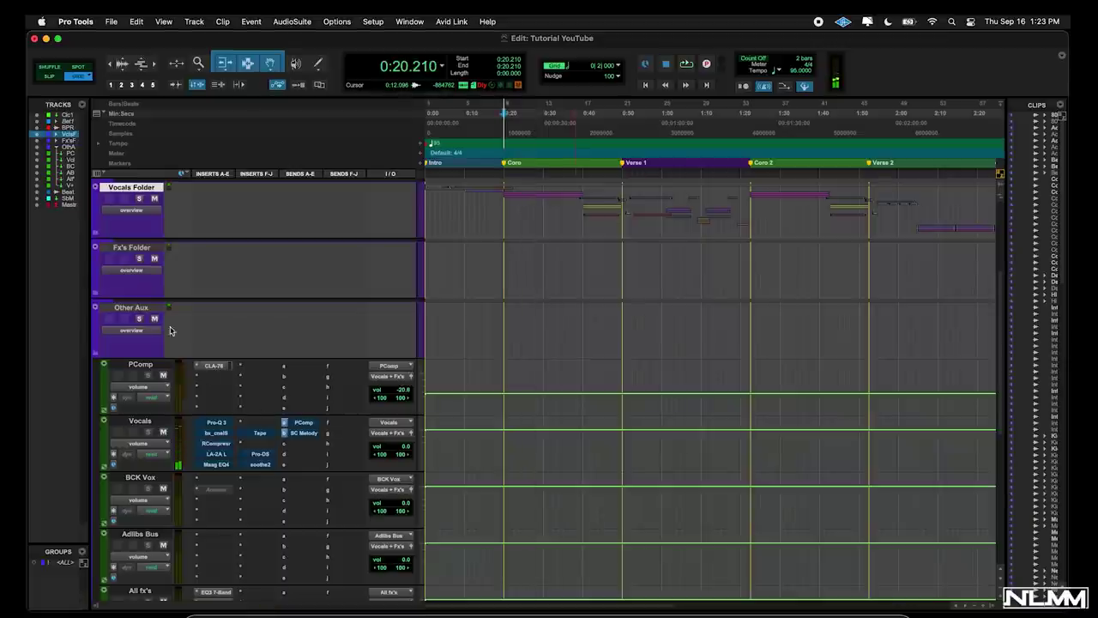
# Step: Expand the Vocals Folder to inspect the NS1 noise suppressor on the Coroo track, and collapse the folder again
pyautogui.scroll(2, 95, 255)
pyautogui.click(96, 290)
pyautogui.scroll(-5, 449, 402)
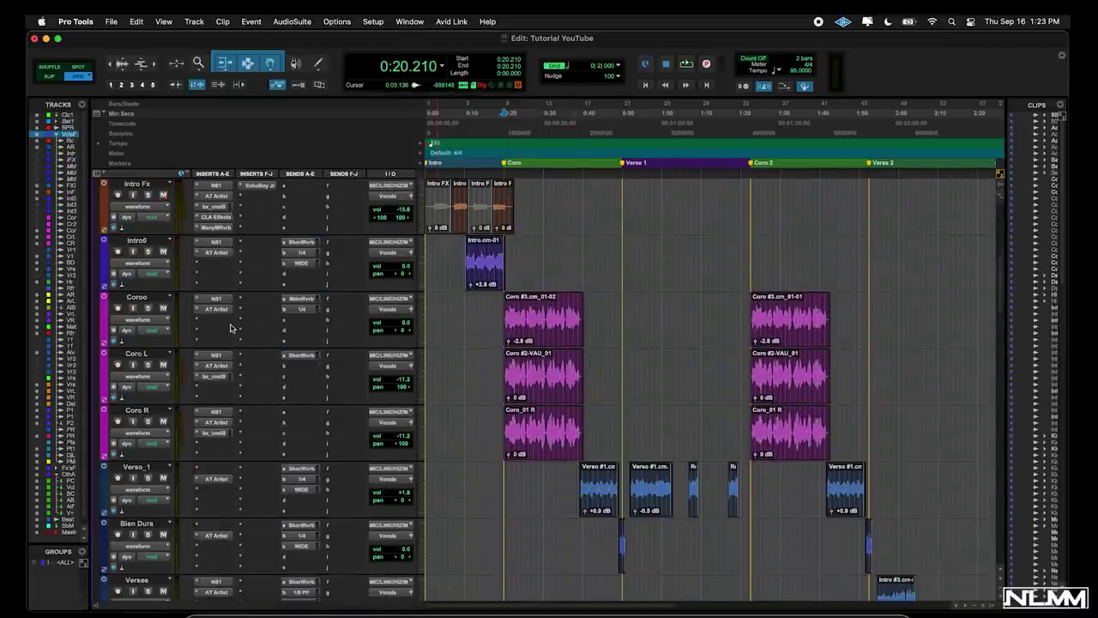
pyautogui.click(217, 299)
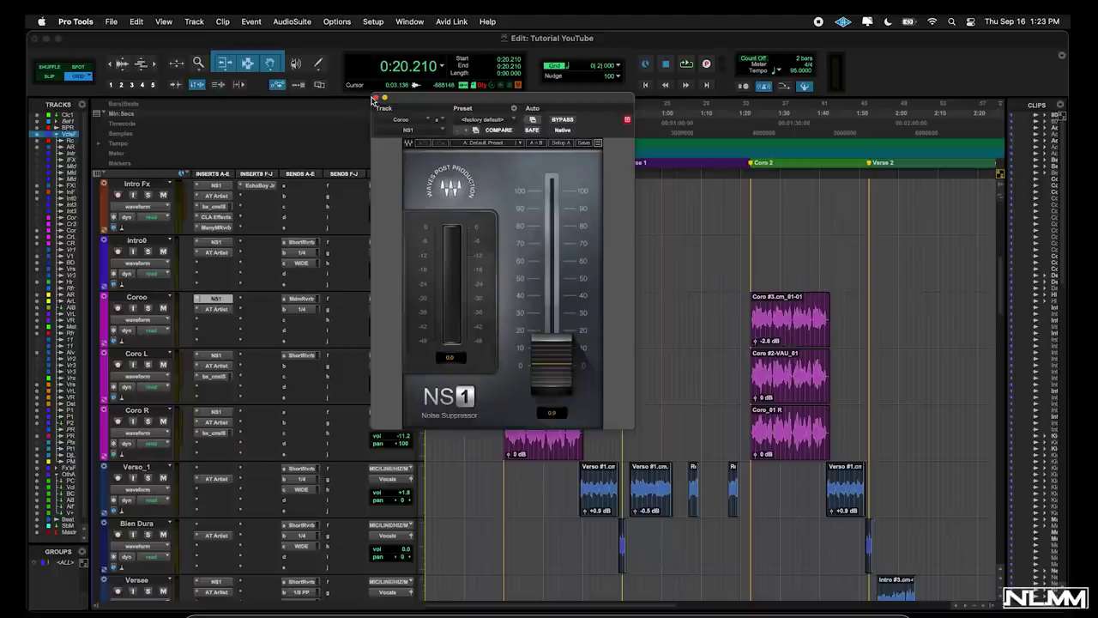
pyautogui.click(376, 99)
pyautogui.scroll(5, 172, 356)
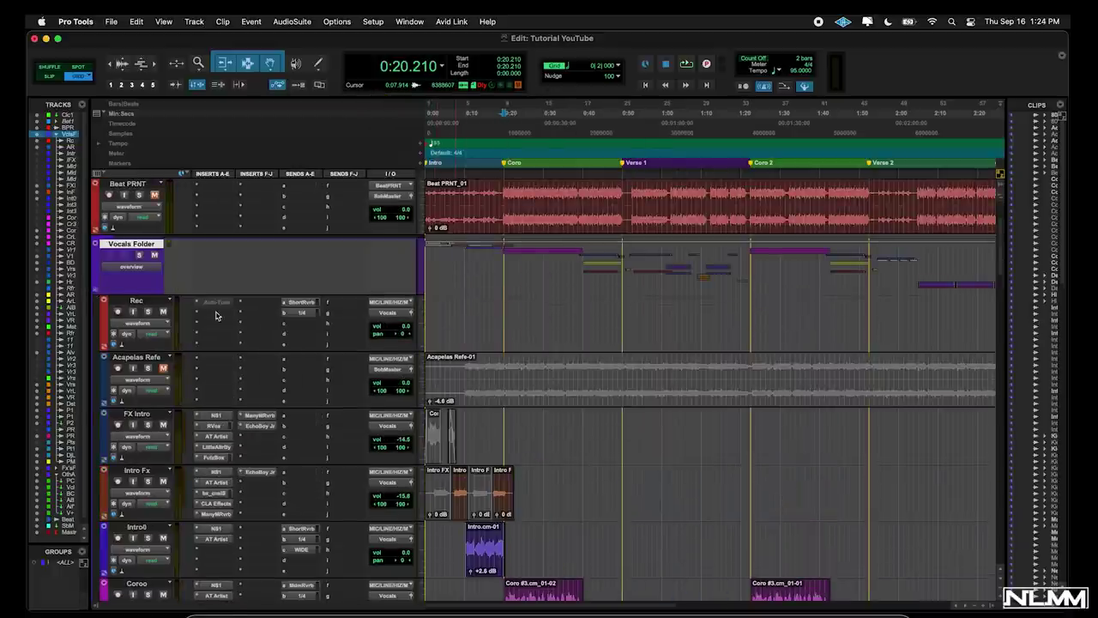
pyautogui.hotkey('shift', 'f')
# Step: Select the Coro section up to Verse 1, and reactivate and open Pro-Q 3 on the Vocals aux track
pyautogui.moveTo(504, 147); pyautogui.dragTo(622, 144)
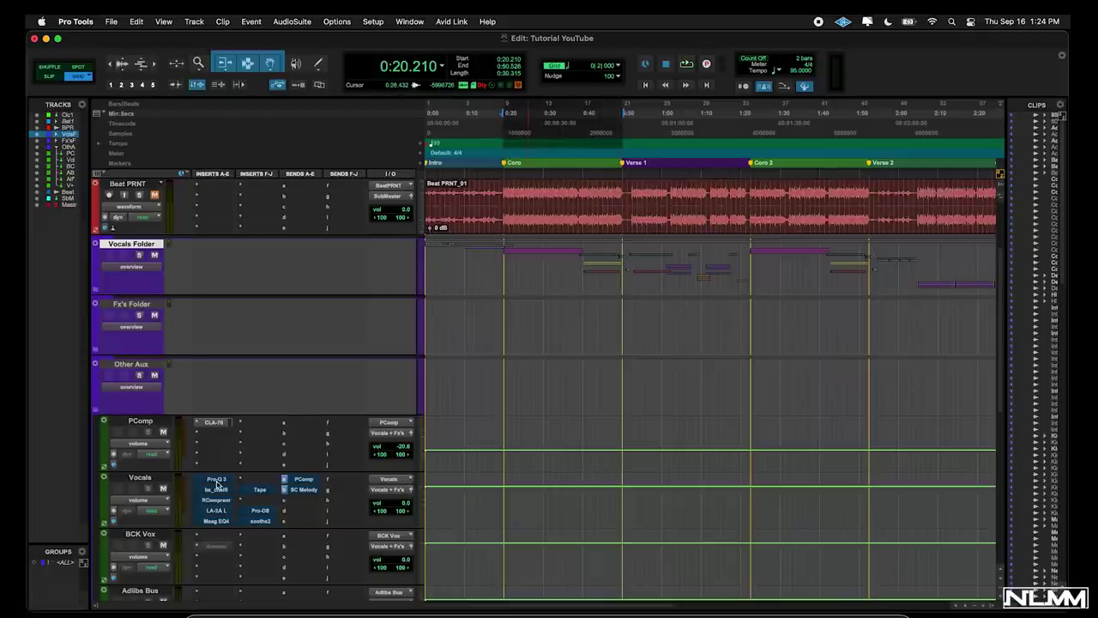
pyautogui.rightClick(217, 480)
pyautogui.click(224, 484)
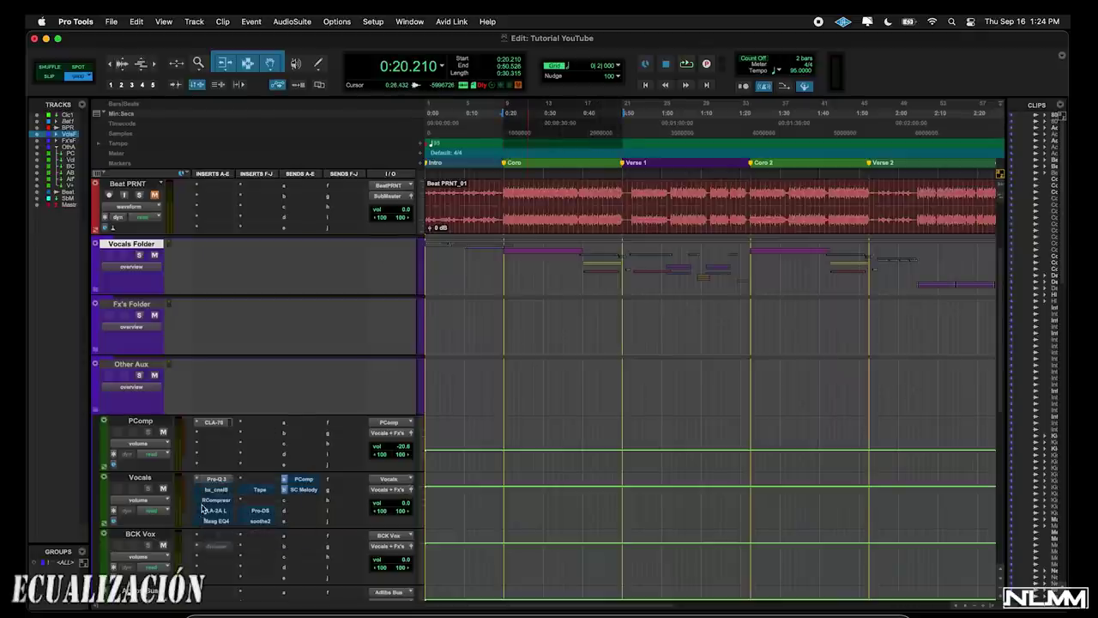
pyautogui.click(216, 478)
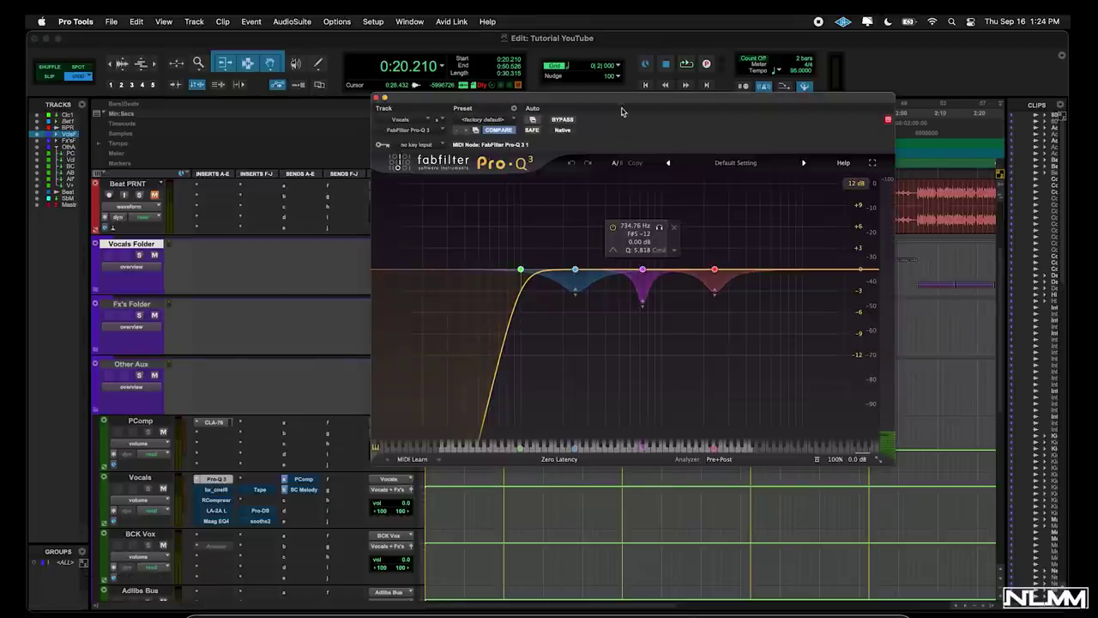
pyautogui.moveTo(626, 104); pyautogui.dragTo(518, 158)
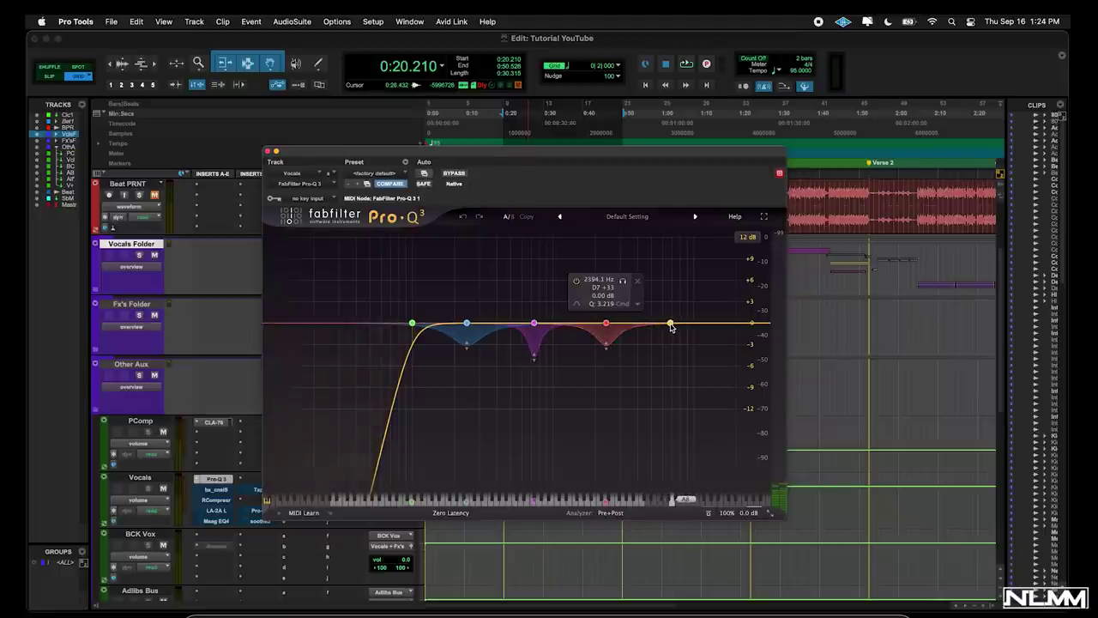
# Step: Try a narrow boosted bell band at about 7.4 kHz in Pro-Q 3 and delete it
pyautogui.click(675, 324)
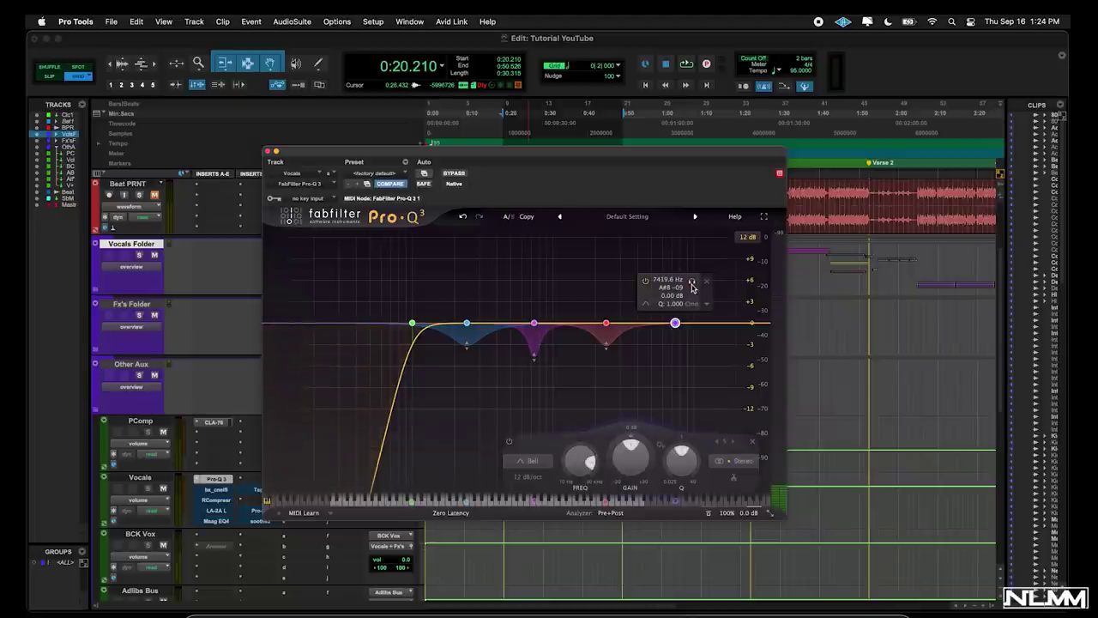
pyautogui.moveTo(693, 285); pyautogui.dragTo(694, 286)
pyautogui.moveTo(676, 323); pyautogui.dragTo(677, 227)
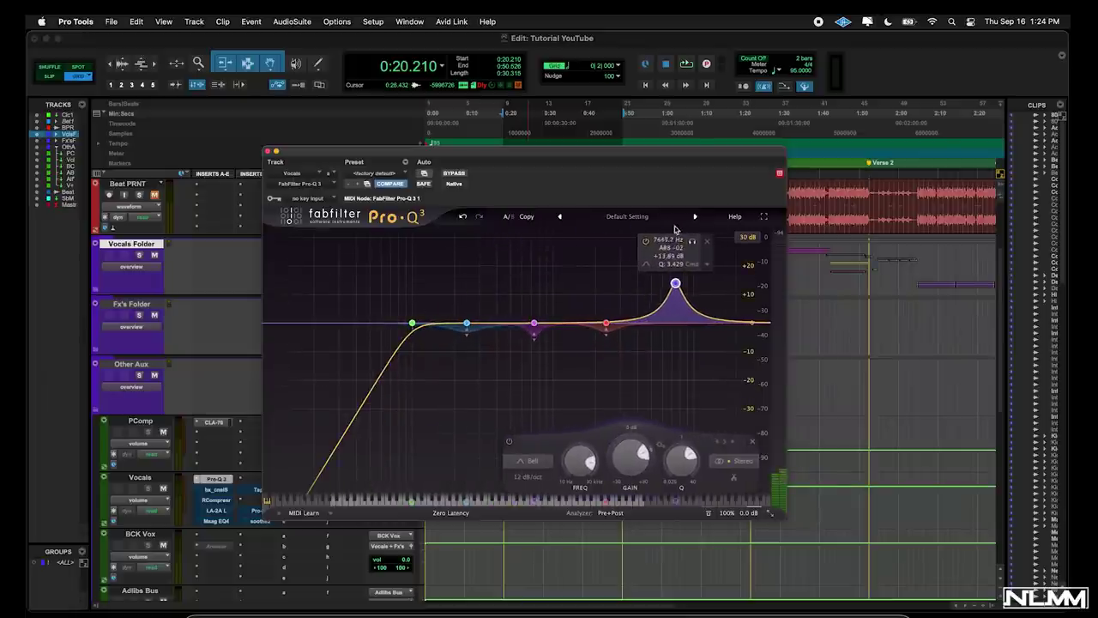
pyautogui.moveTo(677, 284); pyautogui.dragTo(672, 269)
pyautogui.click(698, 286)
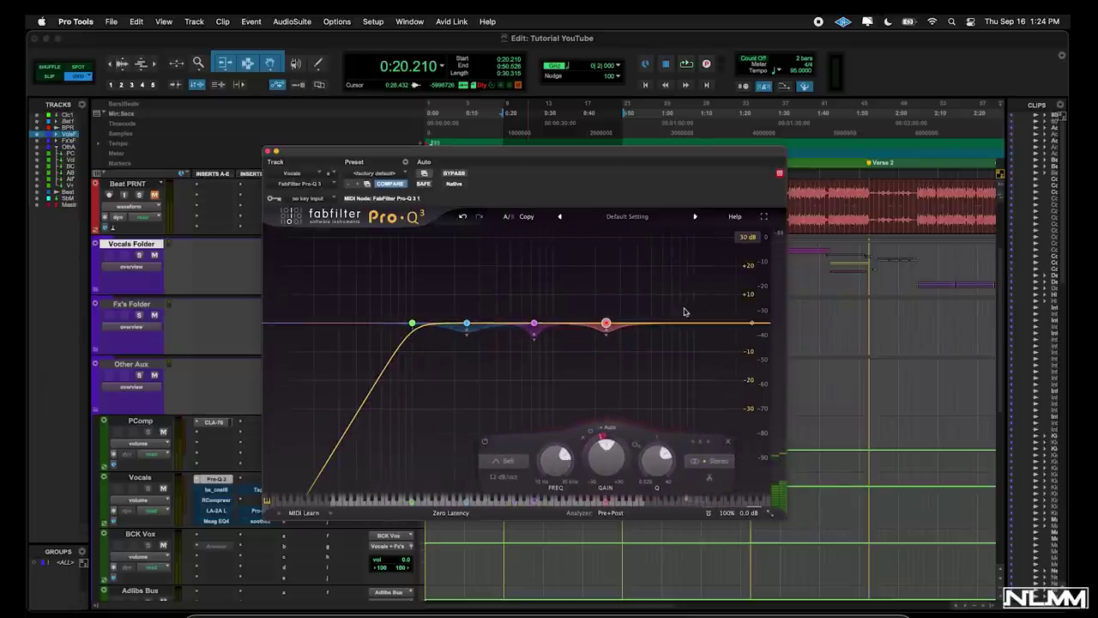
# Step: Add a narrow bell cut at about 6272 Hz with -3.77 dB gain and Q 8.632, auditioning it during playback
pyautogui.click(669, 323)
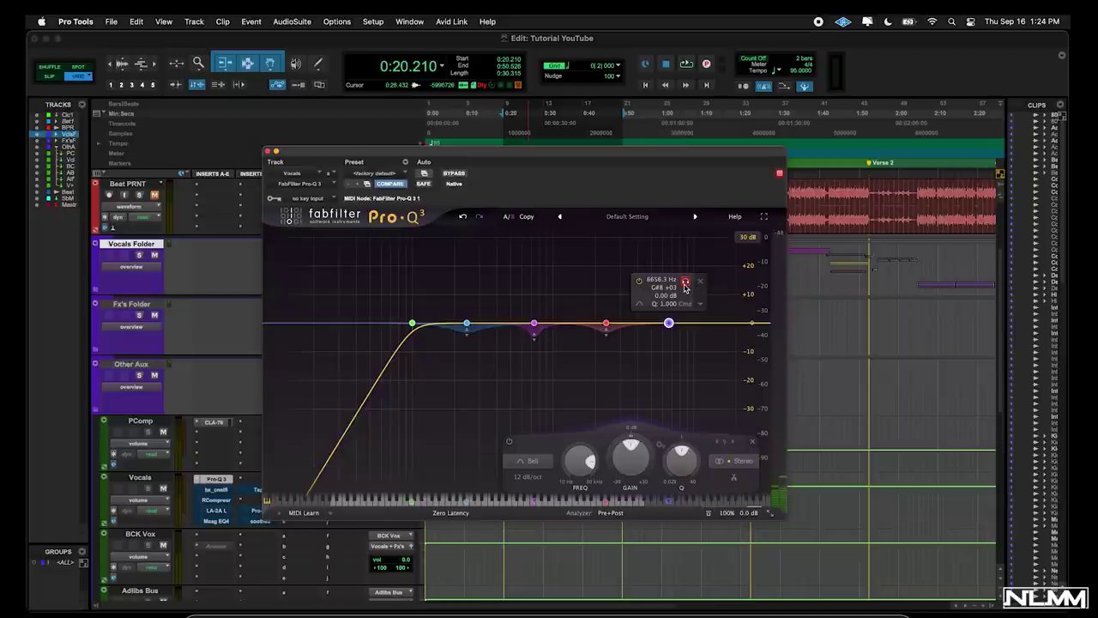
pyautogui.moveTo(684, 288); pyautogui.dragTo(681, 258)
pyautogui.press('space')
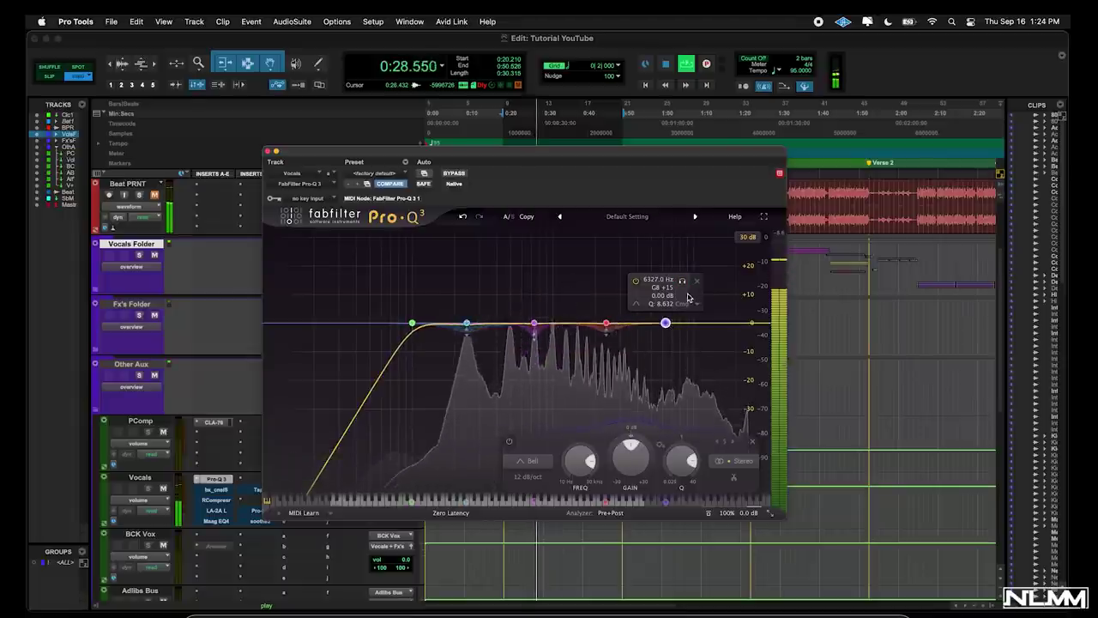
pyautogui.moveTo(666, 323); pyautogui.dragTo(666, 333)
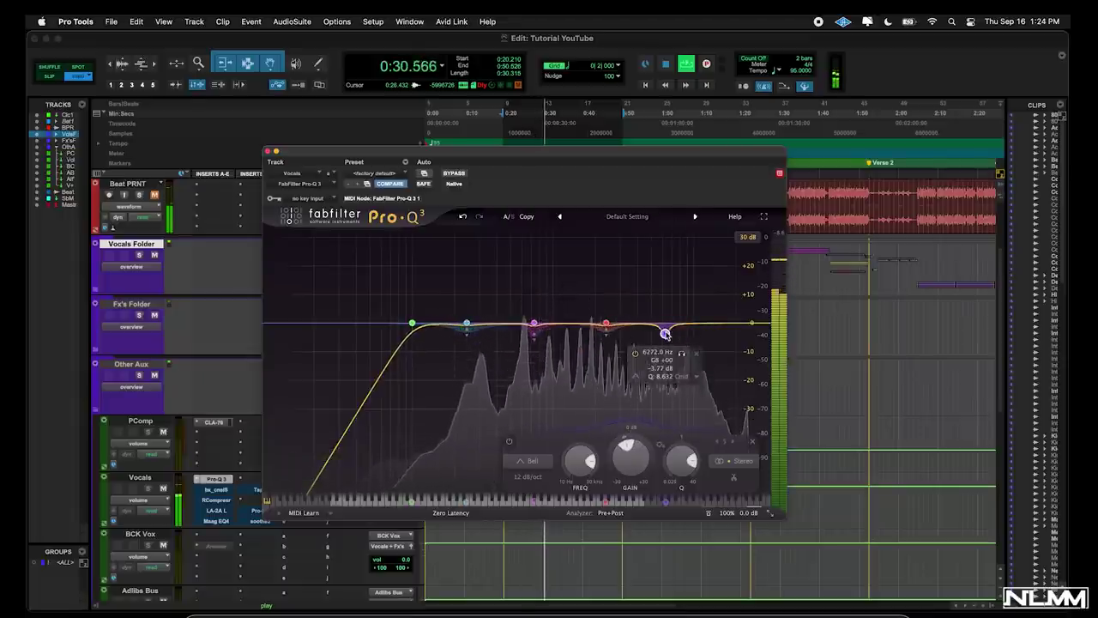
pyautogui.press('space')
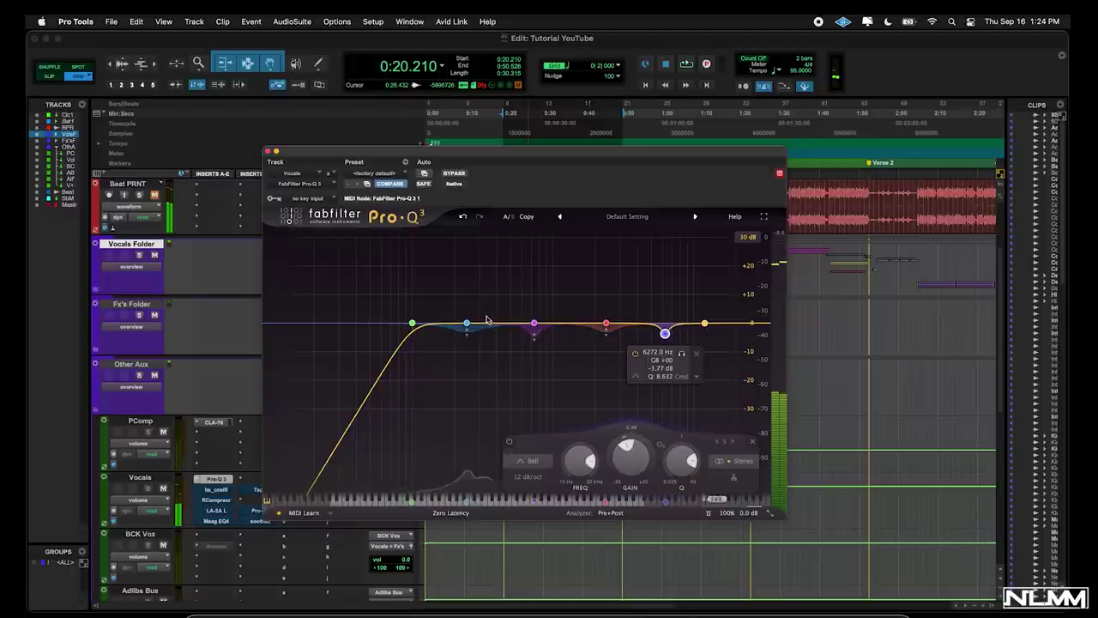
# Step: Retune the 734.76 Hz band to about 711 Hz while auditioning it solo, and delete the 1211.9 Hz bell cut
pyautogui.moveTo(476, 292)
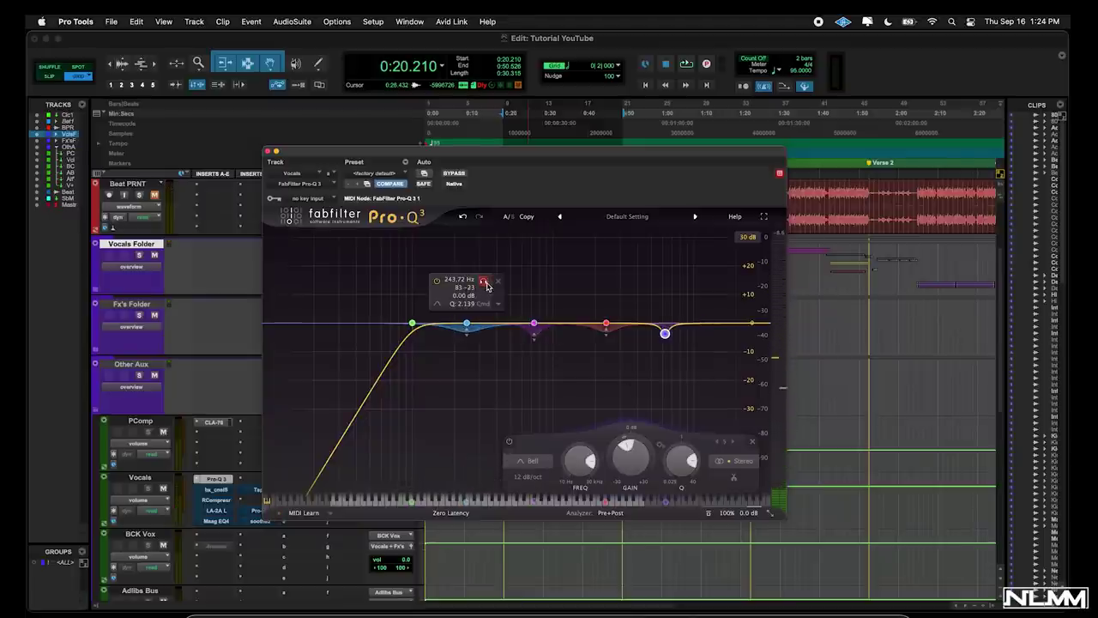
pyautogui.click(466, 324)
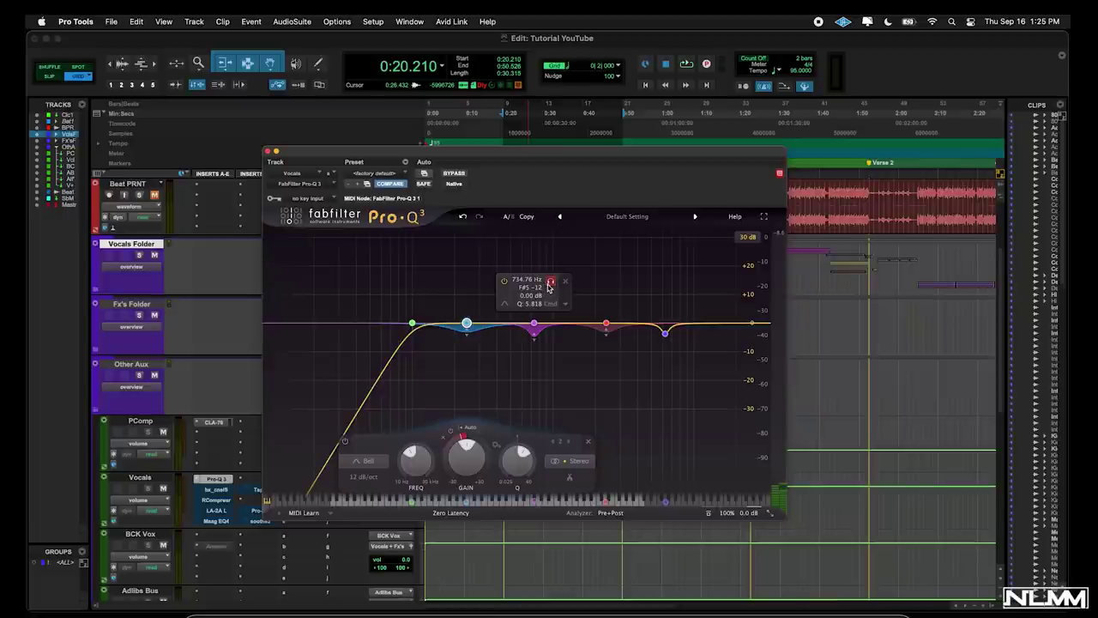
pyautogui.click(551, 284)
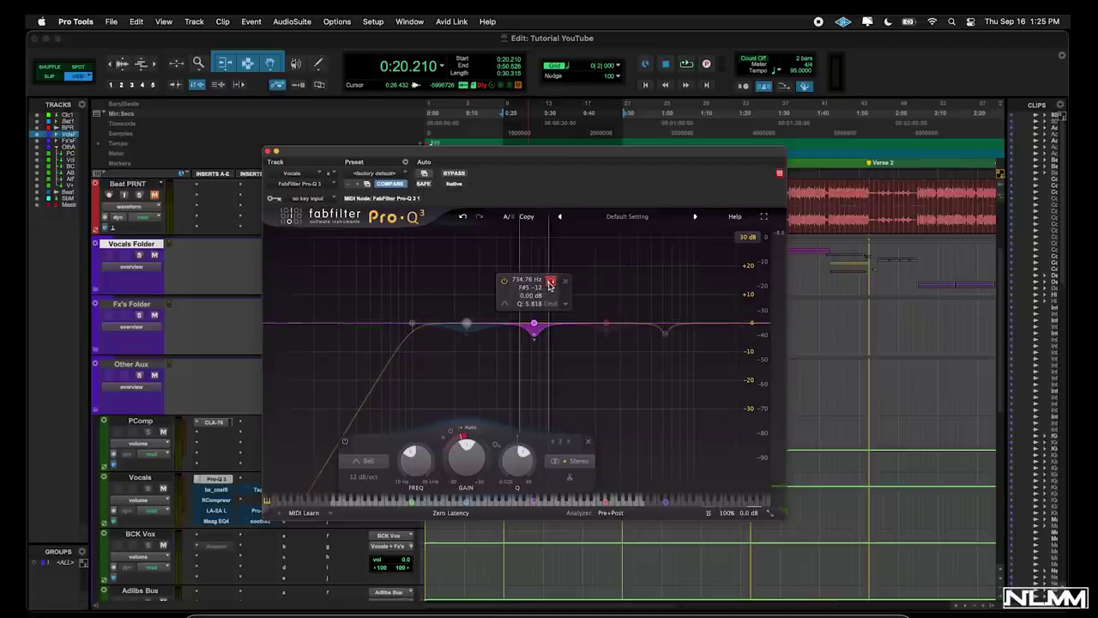
pyautogui.press('space')
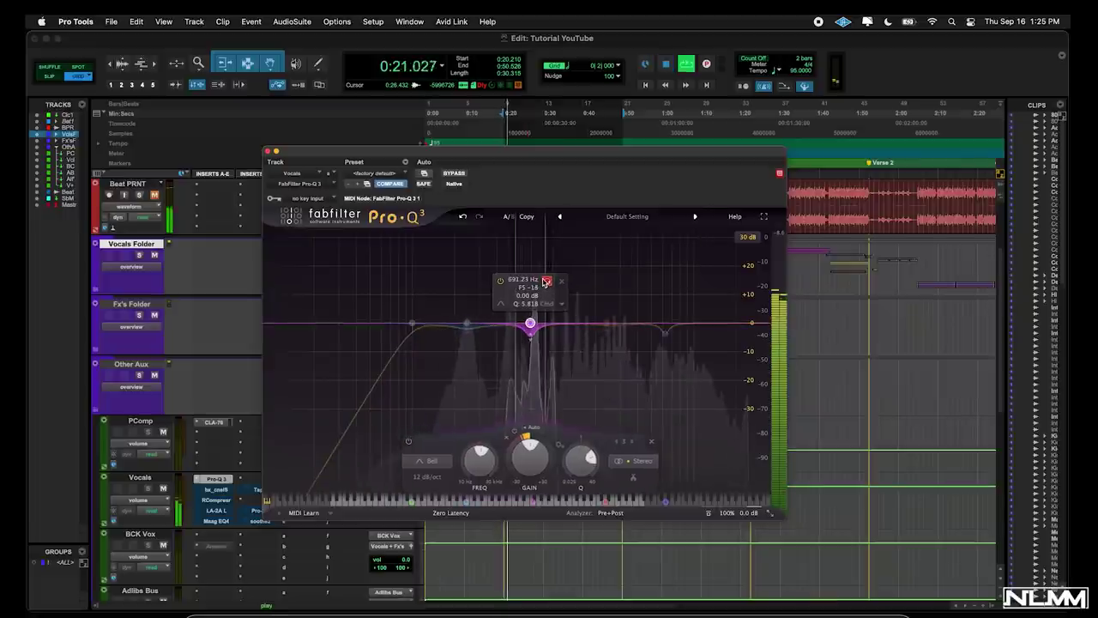
pyautogui.moveTo(550, 282); pyautogui.dragTo(547, 283)
pyautogui.press('space')
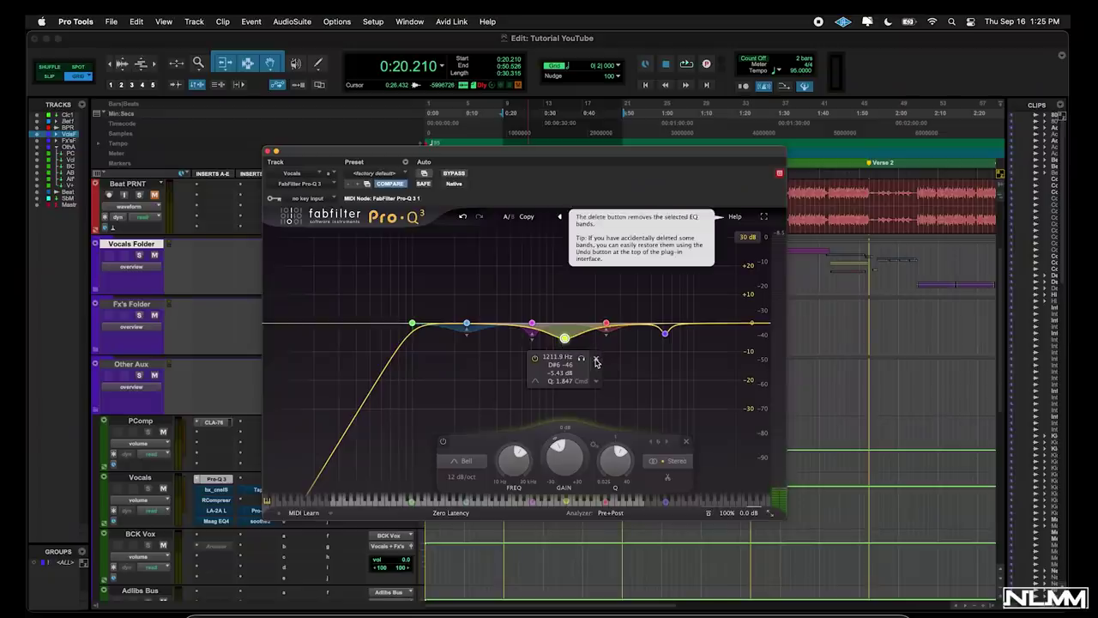
pyautogui.click(596, 360)
# Step: Try a dynamic bell cut near 1.2 kHz, adjusting its Q while auditioning the band solo
pyautogui.moveTo(586, 300)
pyautogui.moveTo(556, 329); pyautogui.dragTo(566, 328)
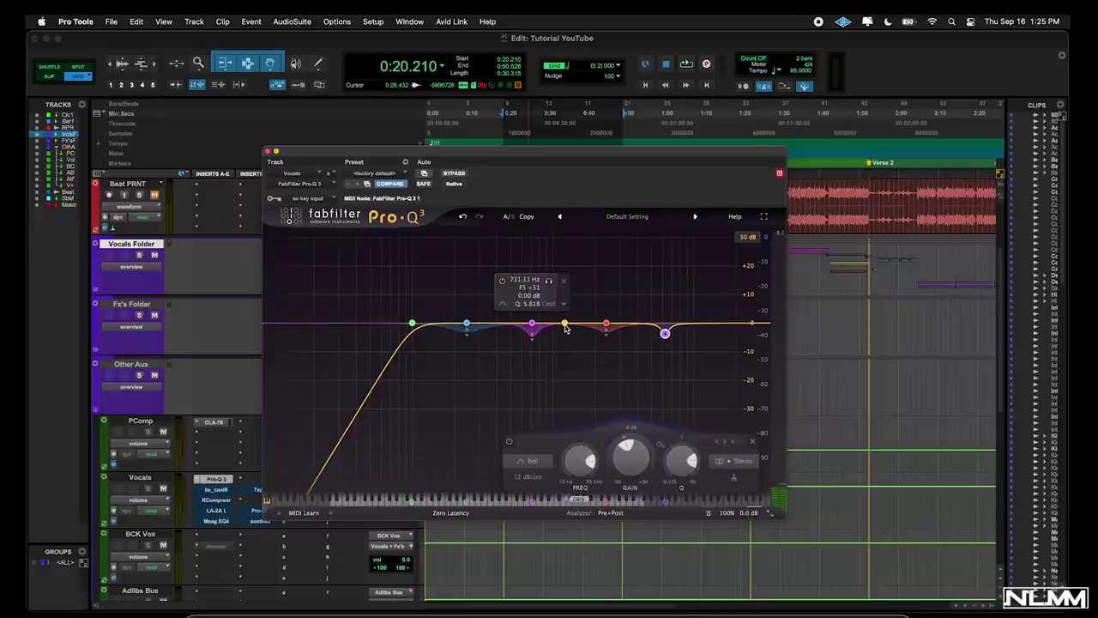
pyautogui.click(566, 326)
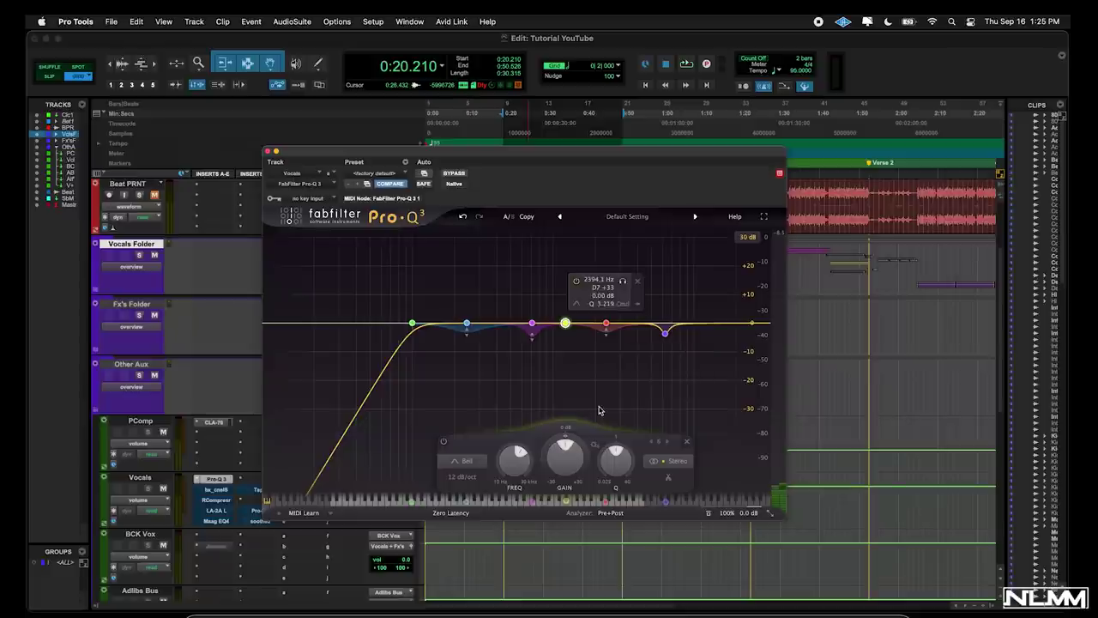
pyautogui.click(583, 282)
pyautogui.scroll(5, 582, 286)
pyautogui.press('space')
pyautogui.moveTo(582, 286); pyautogui.dragTo(586, 281)
pyautogui.press('space')
# Step: Play the Coro selection repeatedly to judge the dynamic cut near 1.2 kHz against the other EQ bands
pyautogui.press('space')
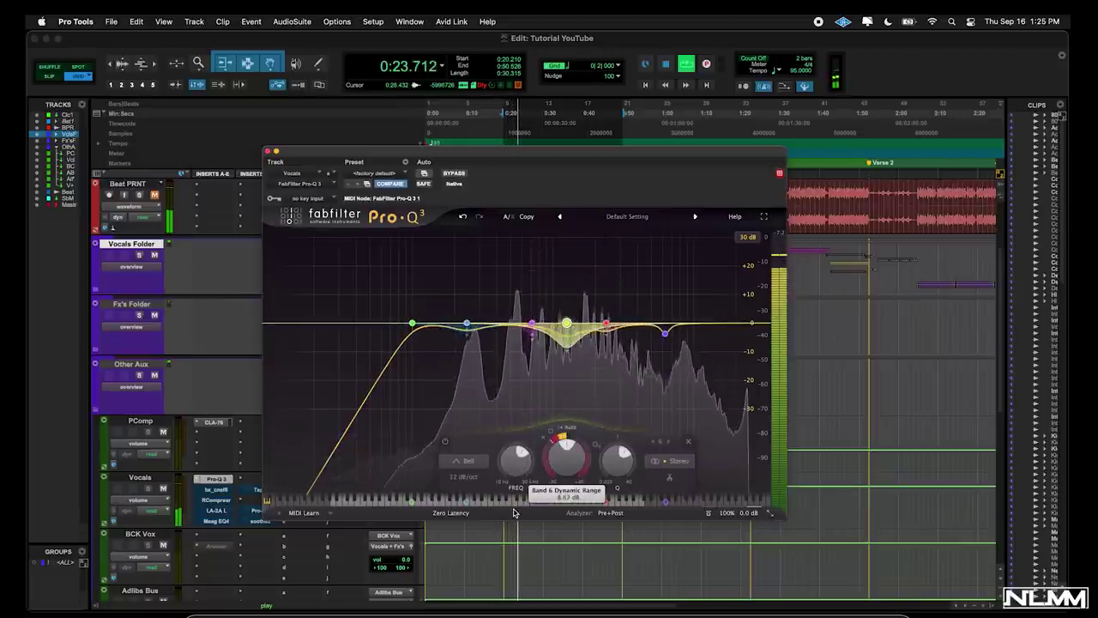
pyautogui.moveTo(516, 508); pyautogui.dragTo(516, 515)
pyautogui.press('space')
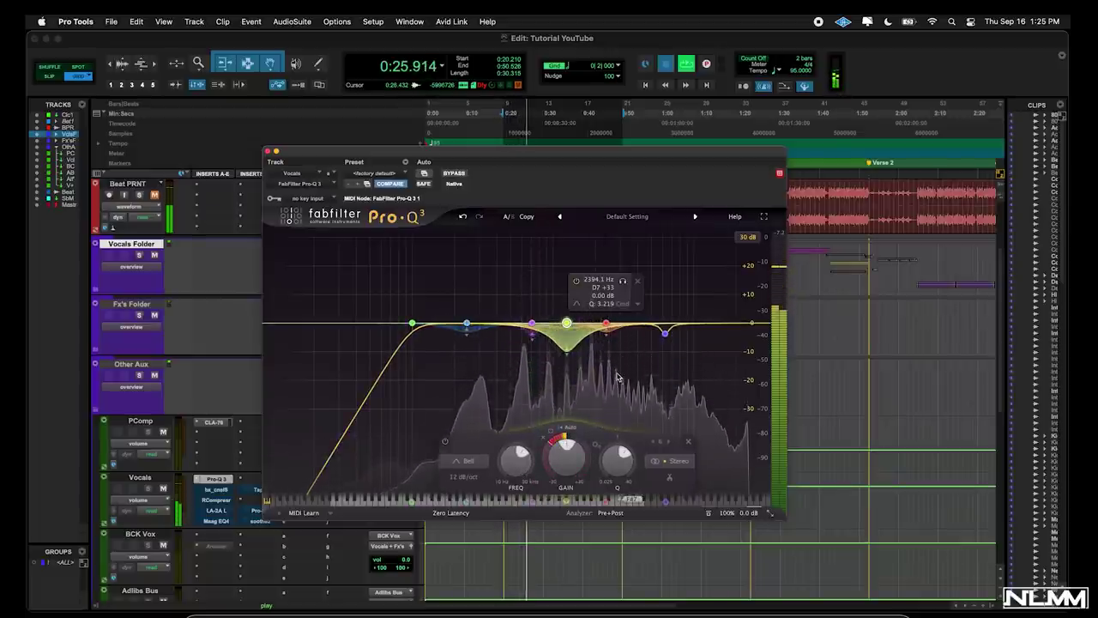
pyautogui.press('space')
pyautogui.press('space')
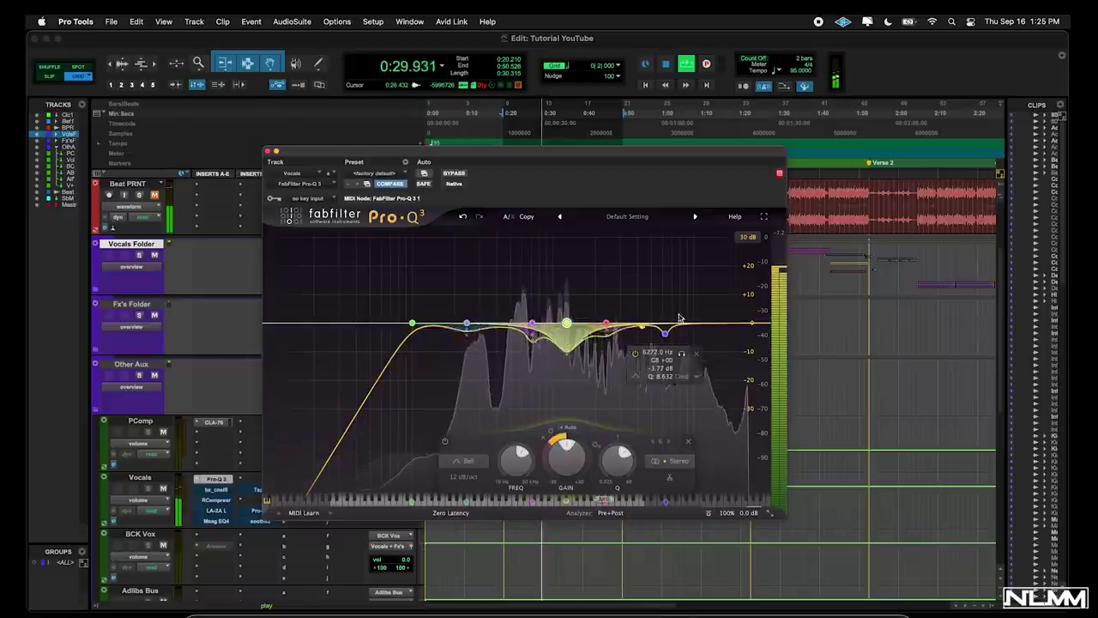
pyautogui.press('space')
# Step: Add a high shelf band at 0 dB above the 6272 Hz cut, and try a cut just below that band
pyautogui.click(704, 325)
pyautogui.moveTo(719, 285); pyautogui.dragTo(719, 287)
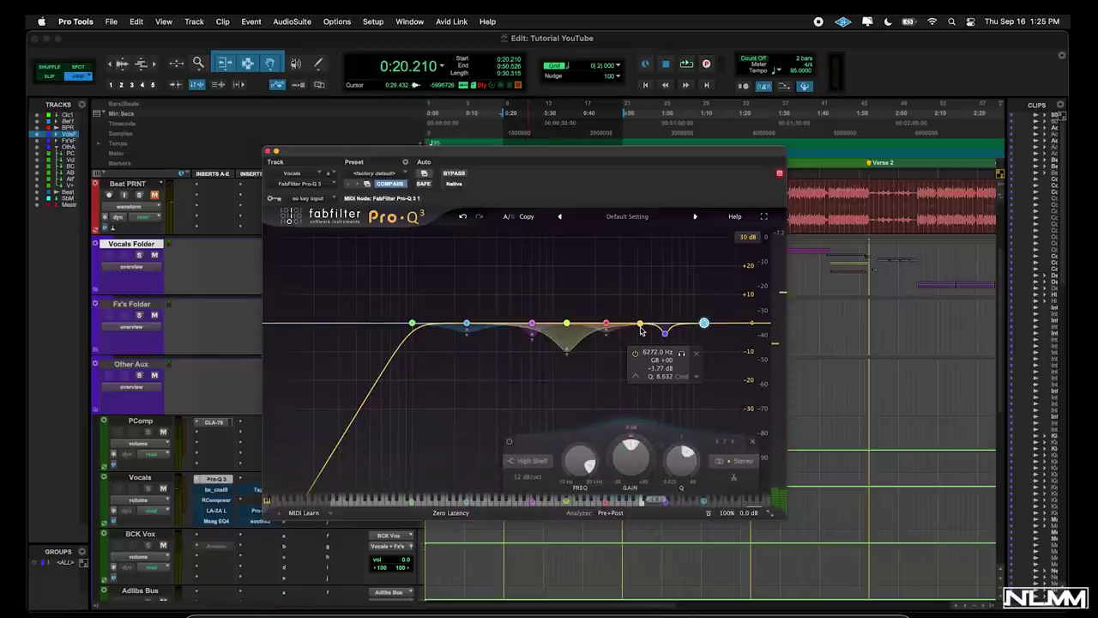
pyautogui.moveTo(632, 324); pyautogui.dragTo(633, 347)
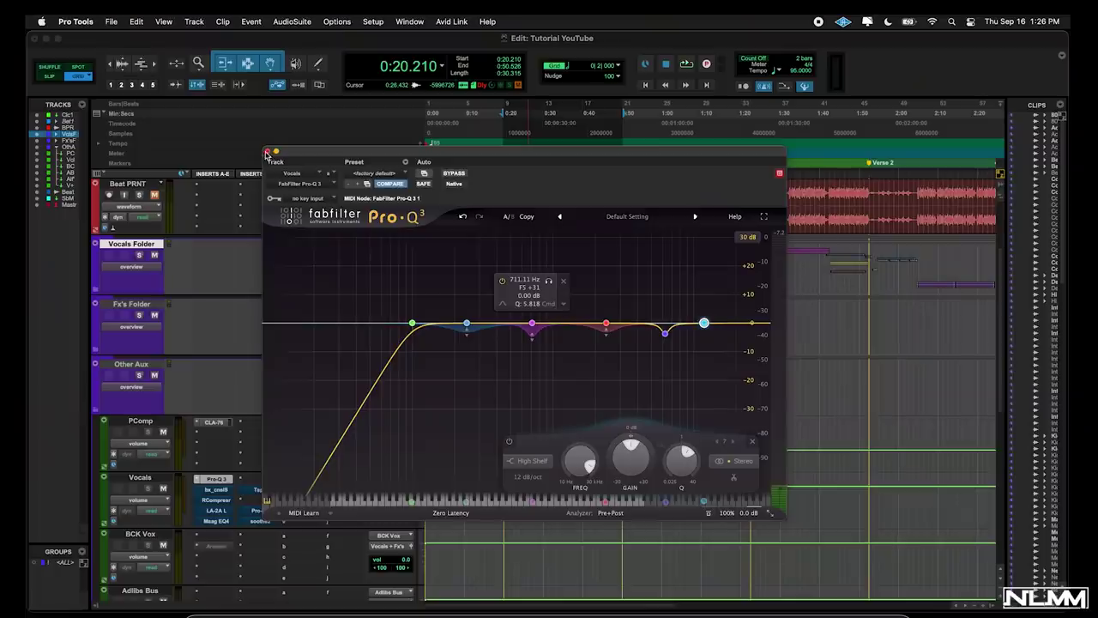
# Step: Close Pro-Q 3, take the bx_console SSL 9000 J insert on the Vocals track out of bypass, and open its window
pyautogui.click(267, 152)
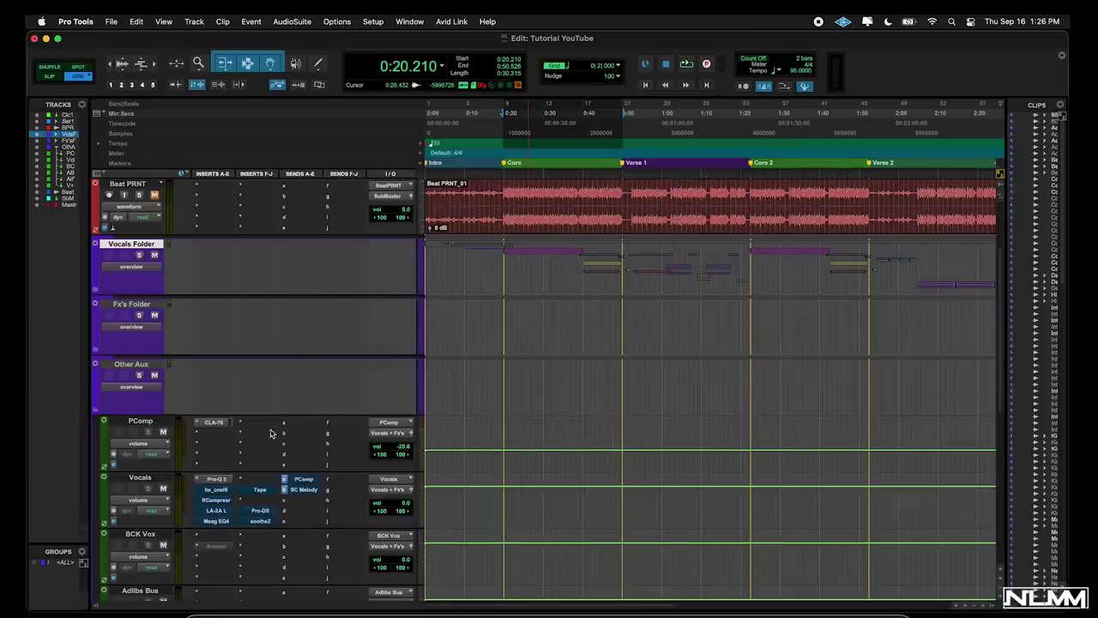
pyautogui.rightClick(218, 492)
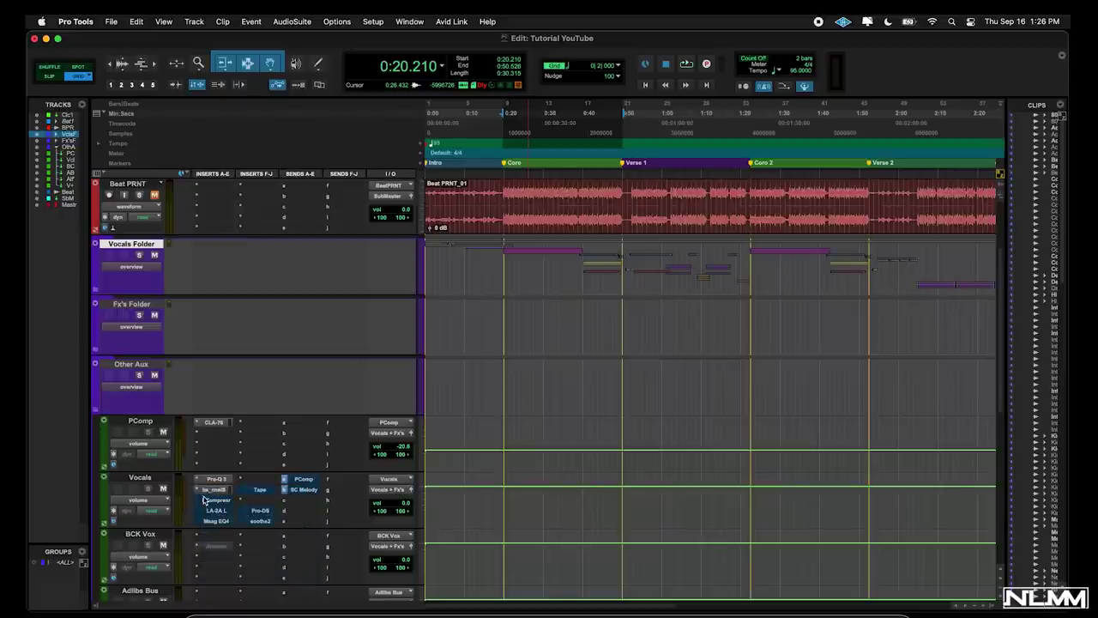
pyautogui.click(215, 490)
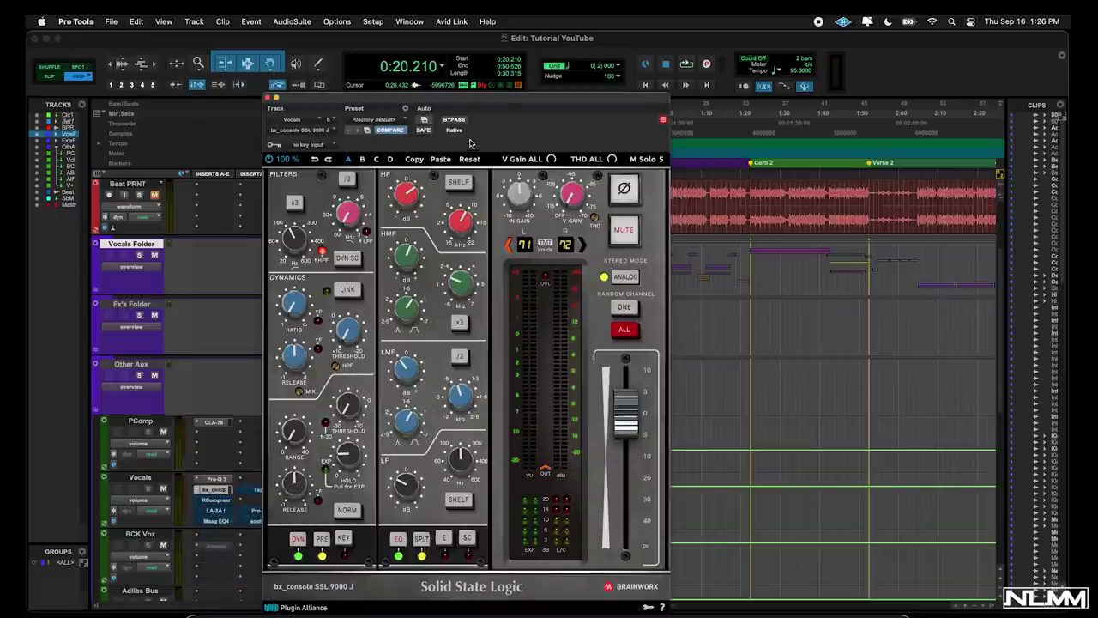
pyautogui.moveTo(497, 106); pyautogui.dragTo(639, 106)
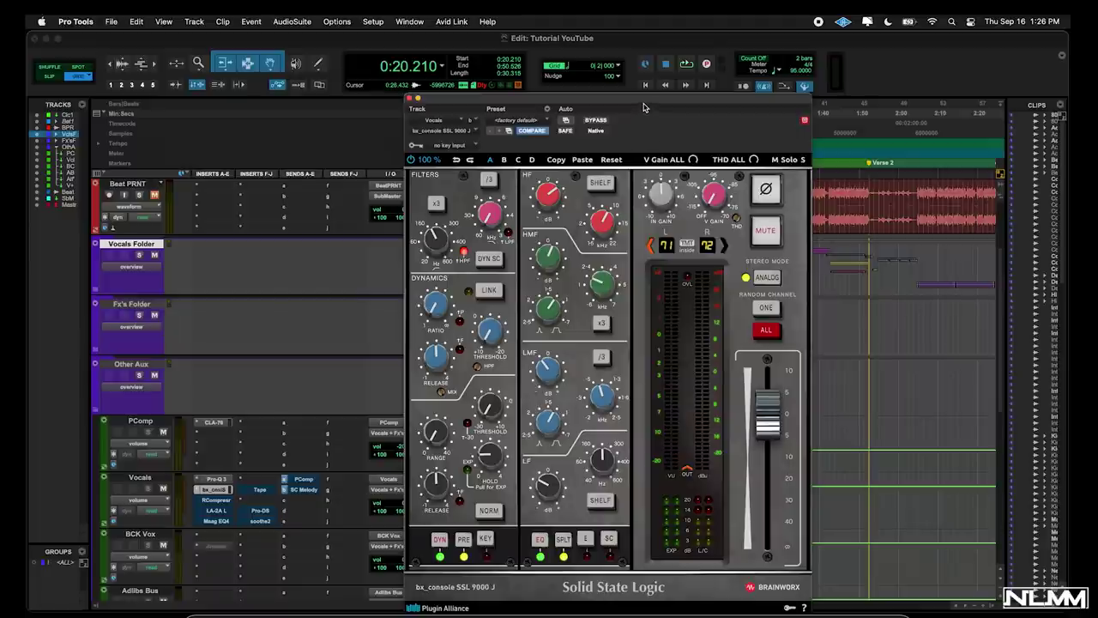
pyautogui.moveTo(645, 108); pyautogui.dragTo(624, 105)
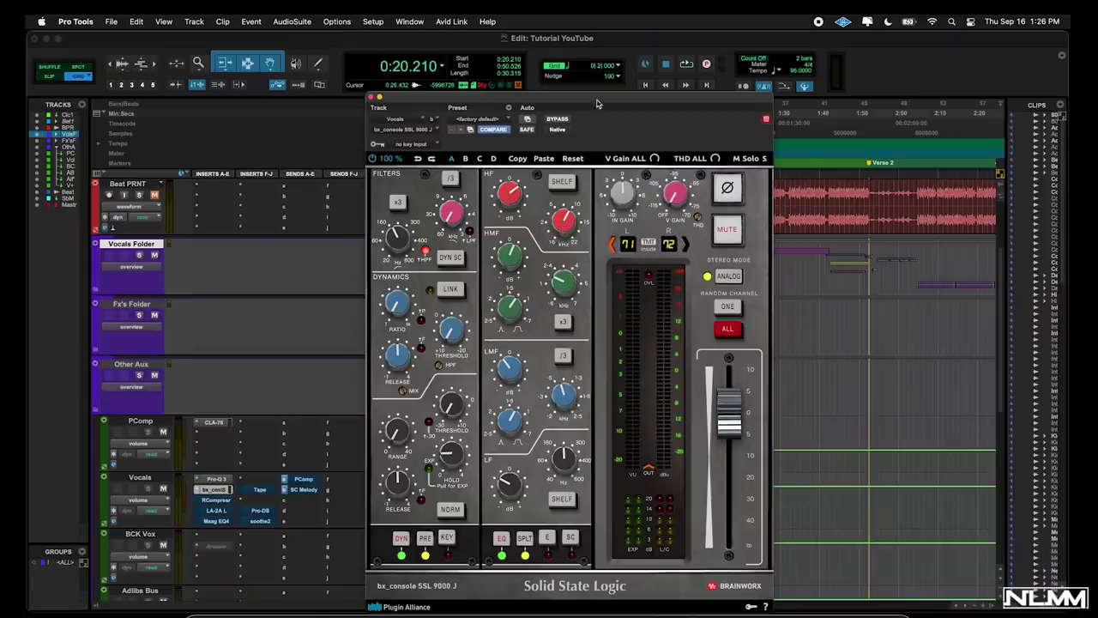
pyautogui.moveTo(597, 104); pyautogui.dragTo(546, 171)
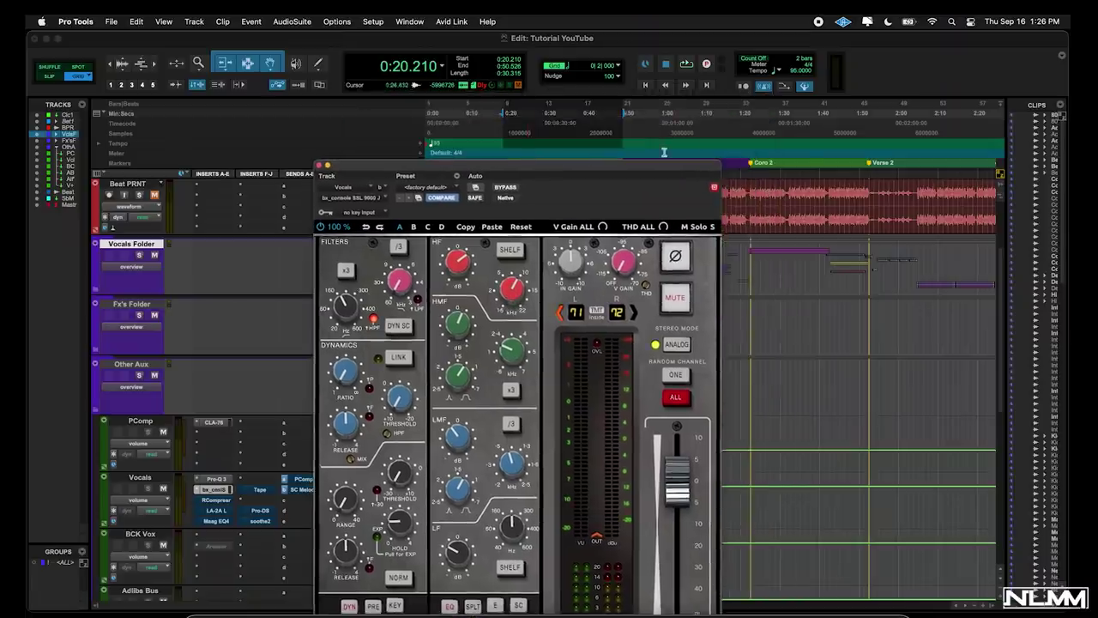
# Step: Play the Coro selection through the SSL 9000 J while varying the HF gain to hear its effect
pyautogui.press('space')
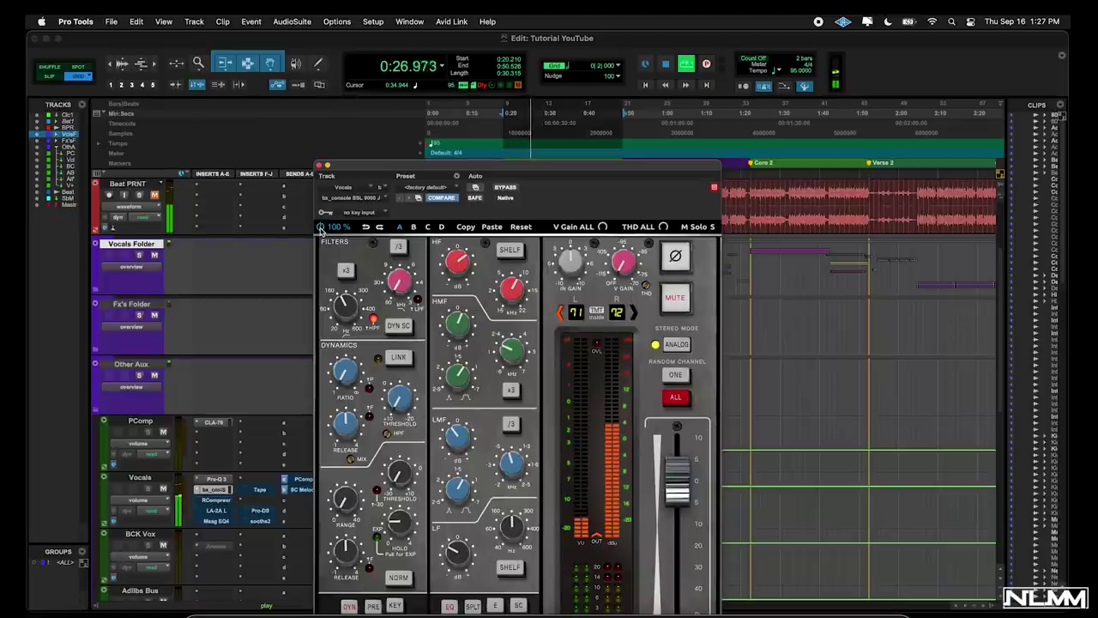
pyautogui.moveTo(453, 265); pyautogui.dragTo(456, 262)
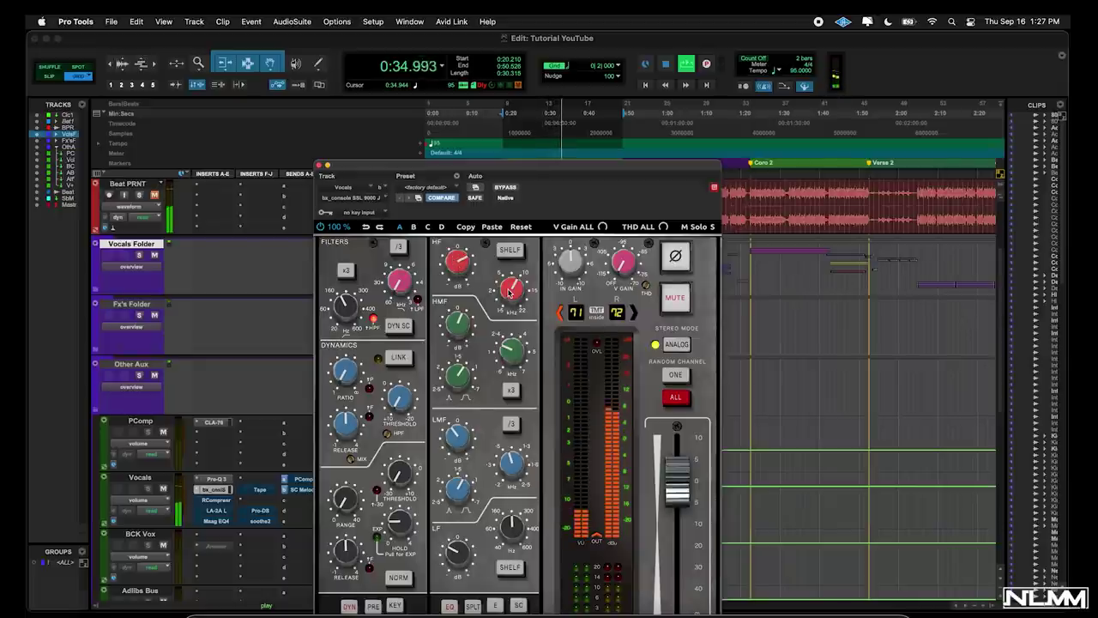
pyautogui.moveTo(510, 172); pyautogui.dragTo(518, 146)
pyautogui.moveTo(521, 324)
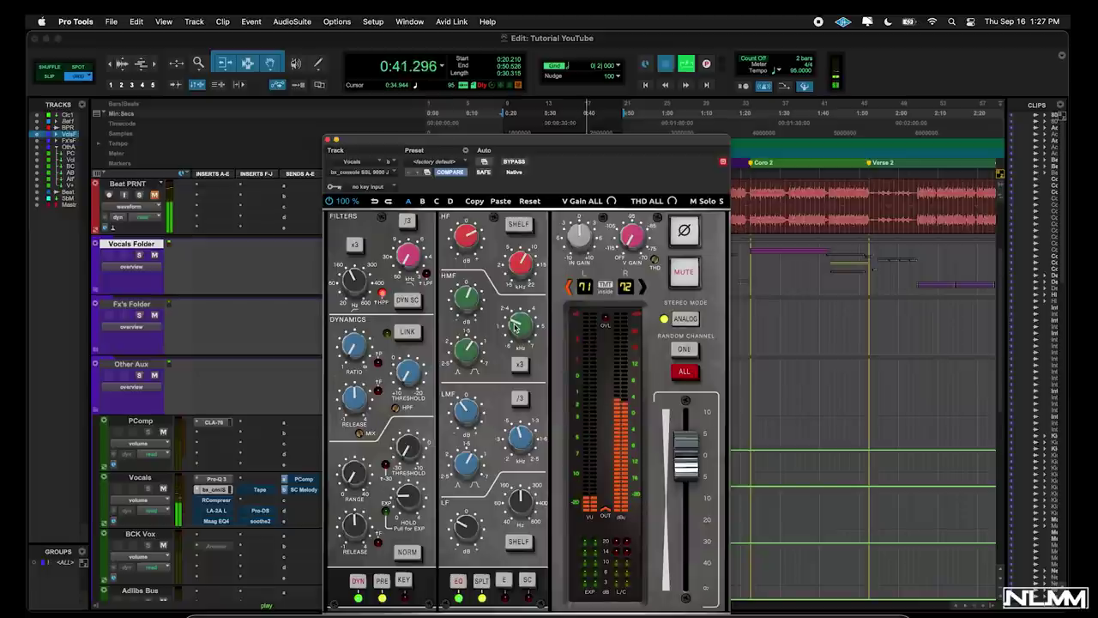
pyautogui.press('space')
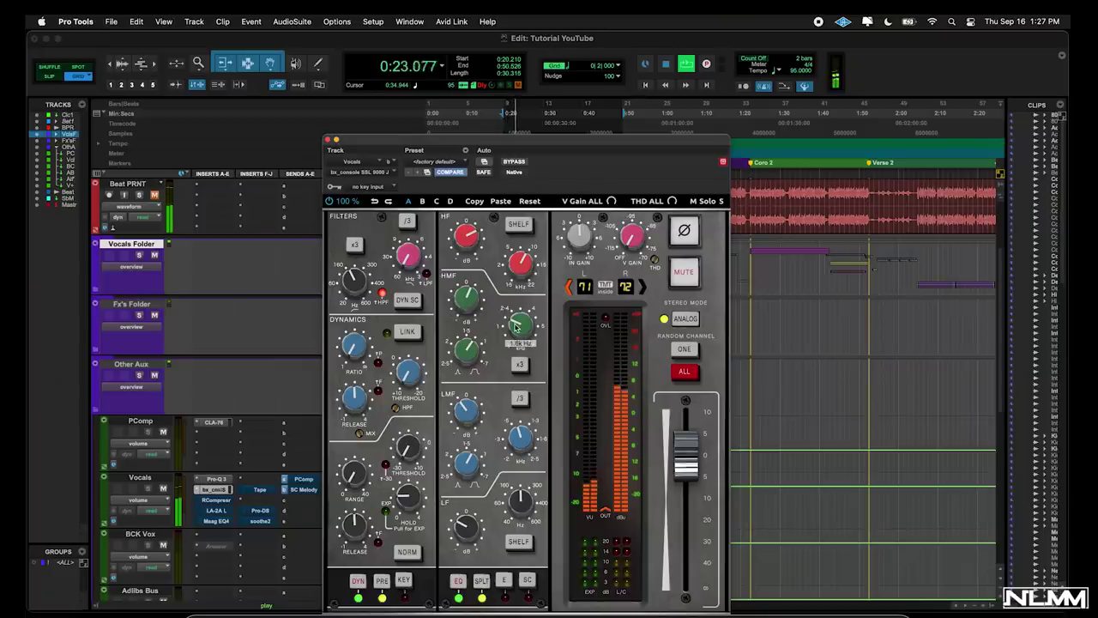
# Step: Audition changes to the HMF gain and the LMF gain on the SSL 9000 J while replaying the Coro selection
pyautogui.moveTo(470, 298)
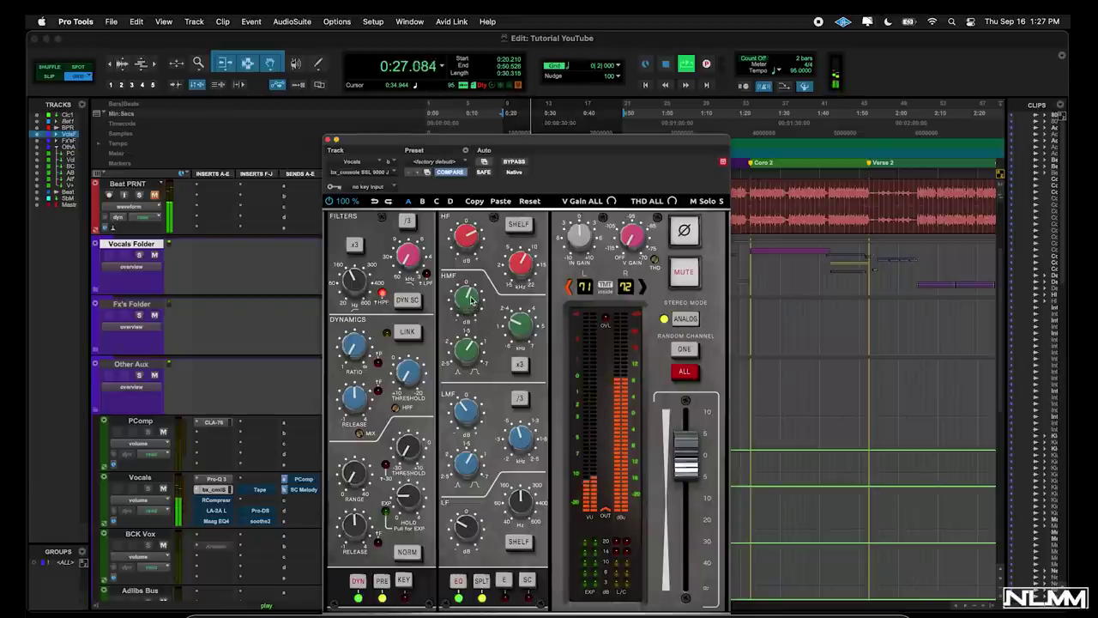
pyautogui.moveTo(475, 283); pyautogui.dragTo(471, 305)
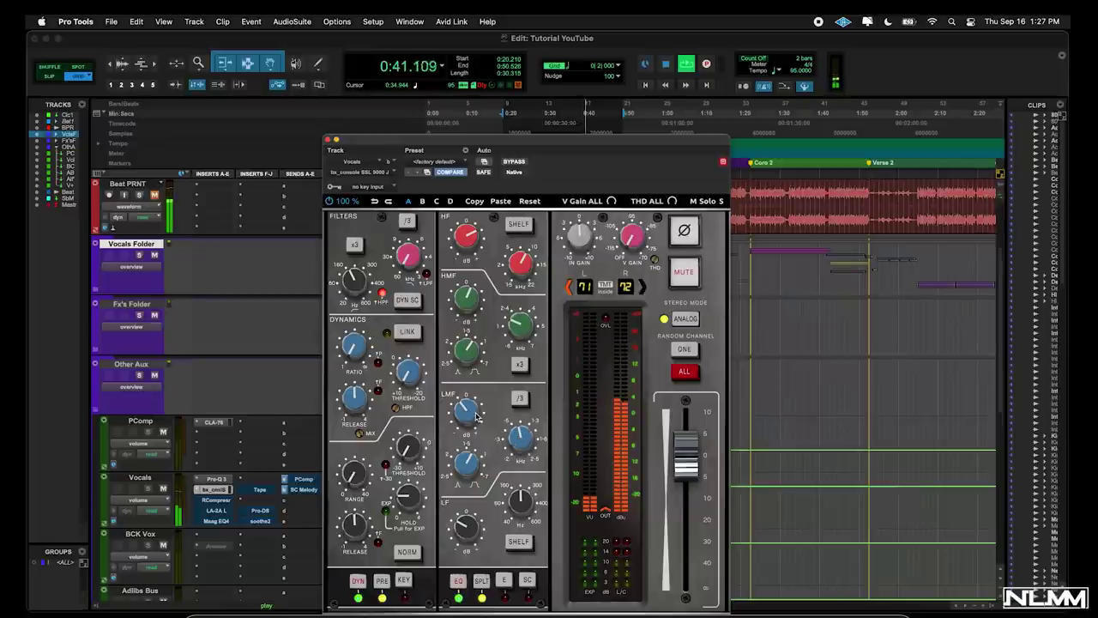
pyautogui.press('space')
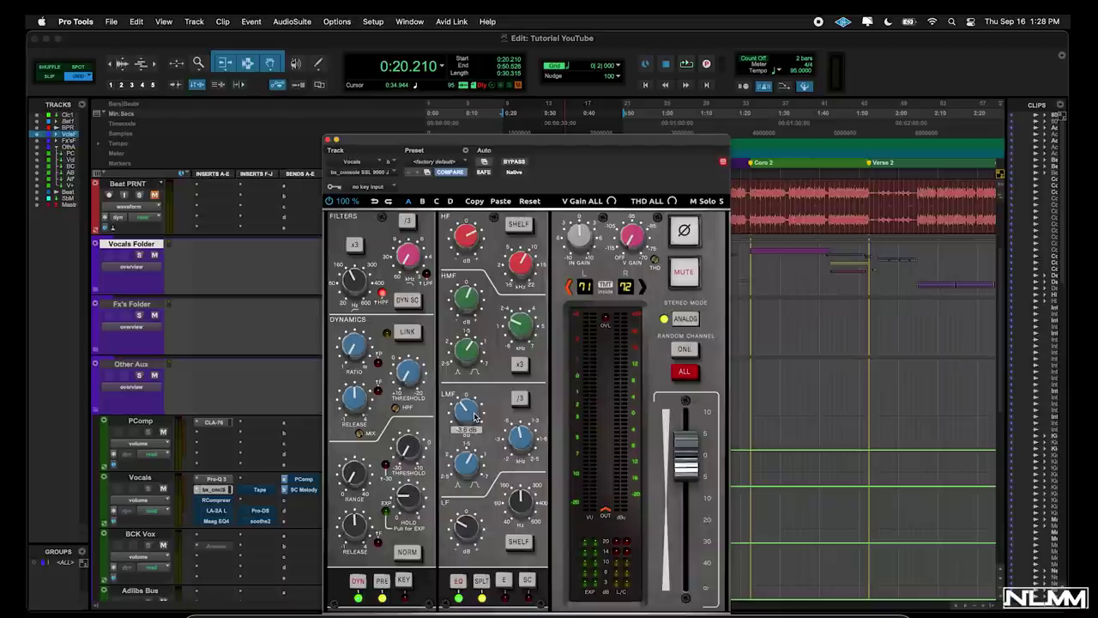
pyautogui.press('space')
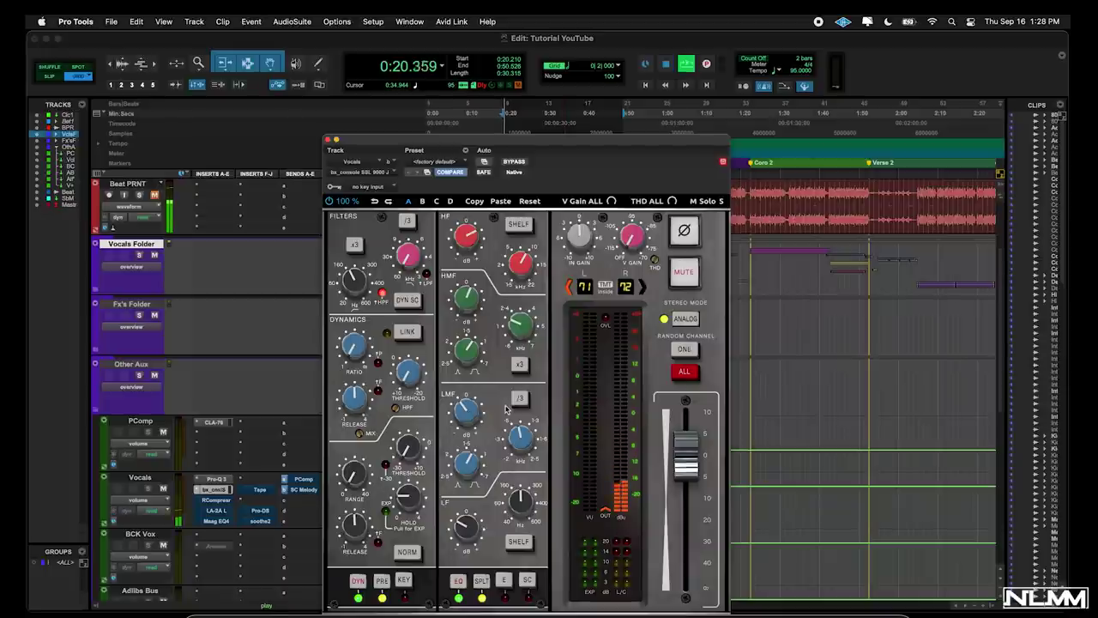
pyautogui.moveTo(471, 415); pyautogui.dragTo(477, 380)
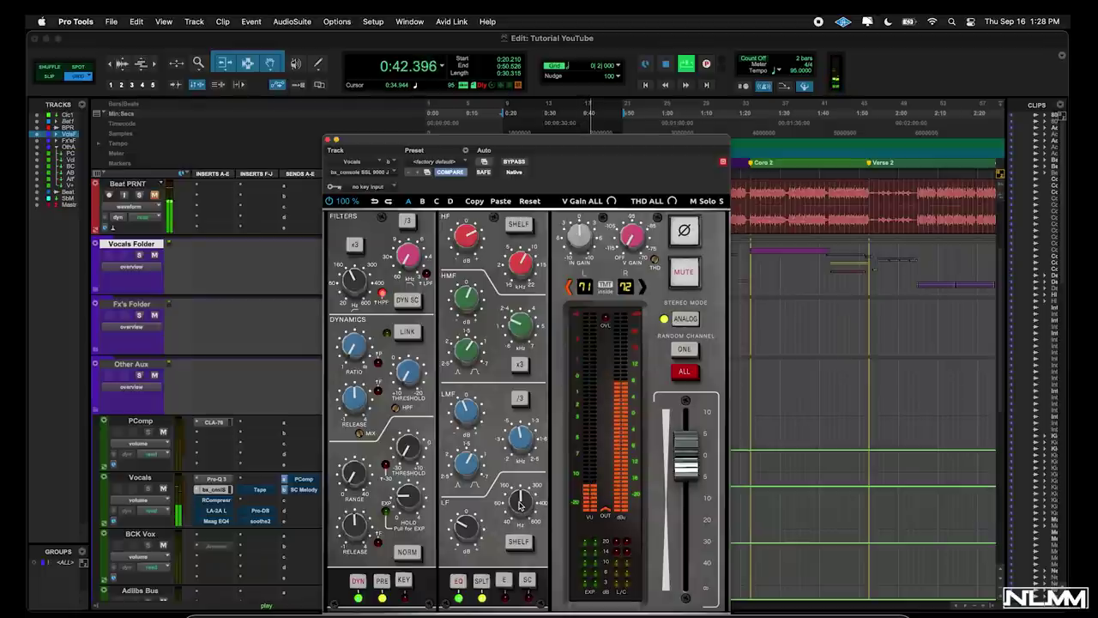
pyautogui.press('space')
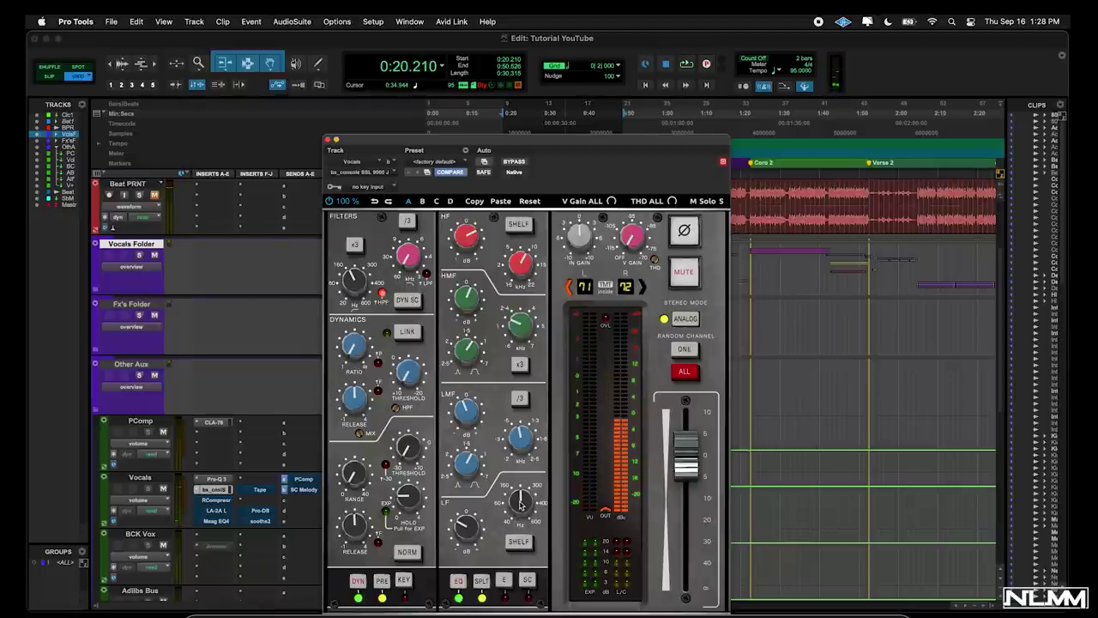
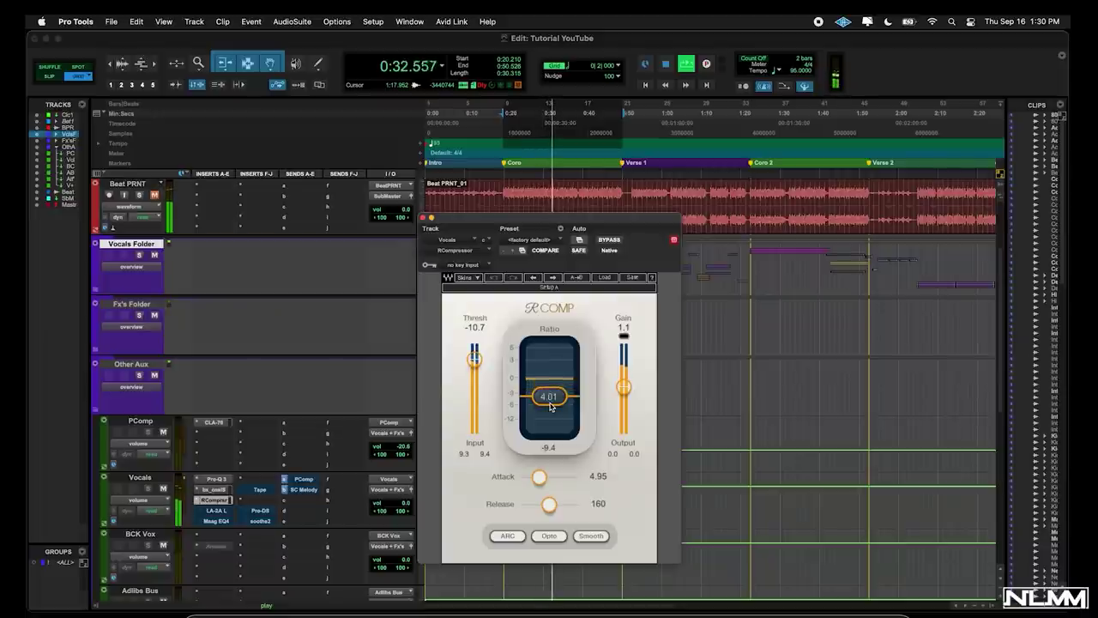
# Step: Replay the Coro selection with RCompressor, then take the LA-2A insert on Vocals out of bypass and open its window
pyautogui.press('space')
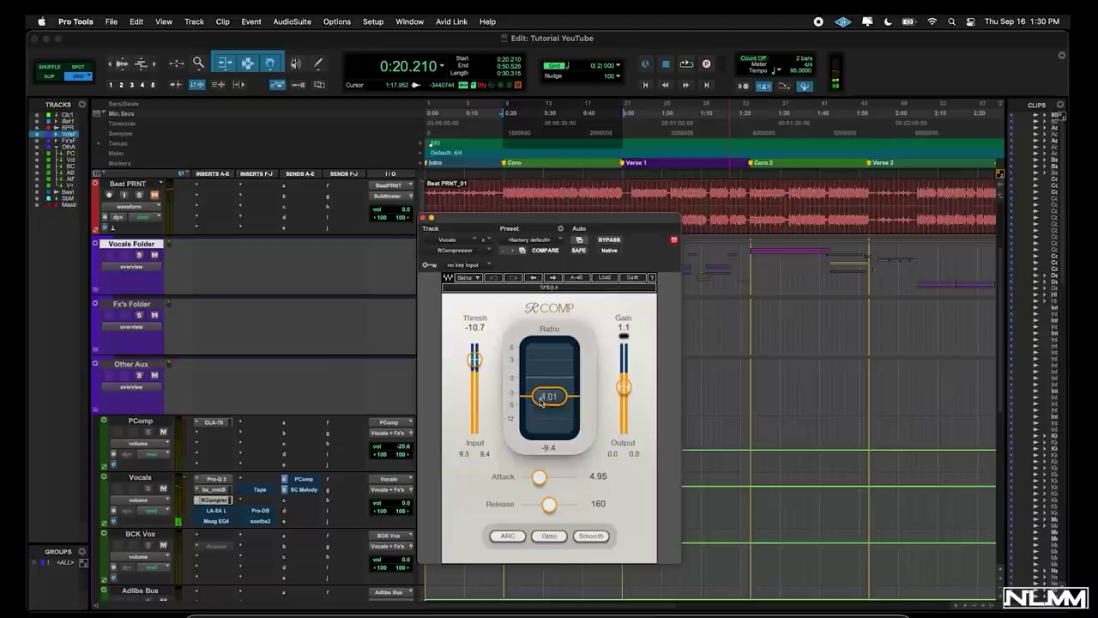
pyautogui.press('space')
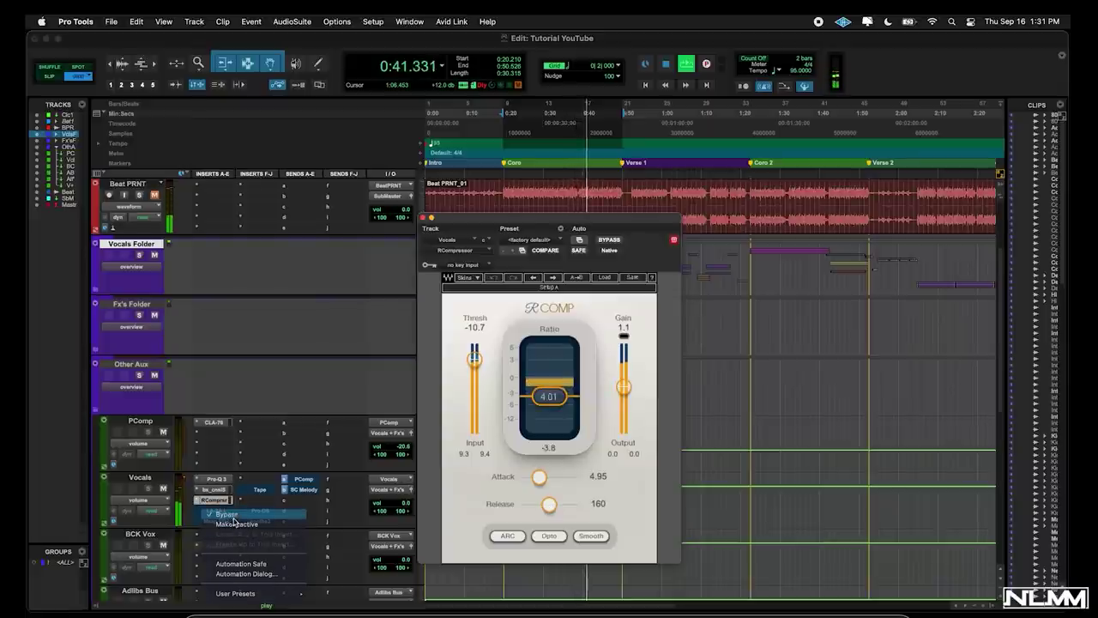
pyautogui.click(217, 510)
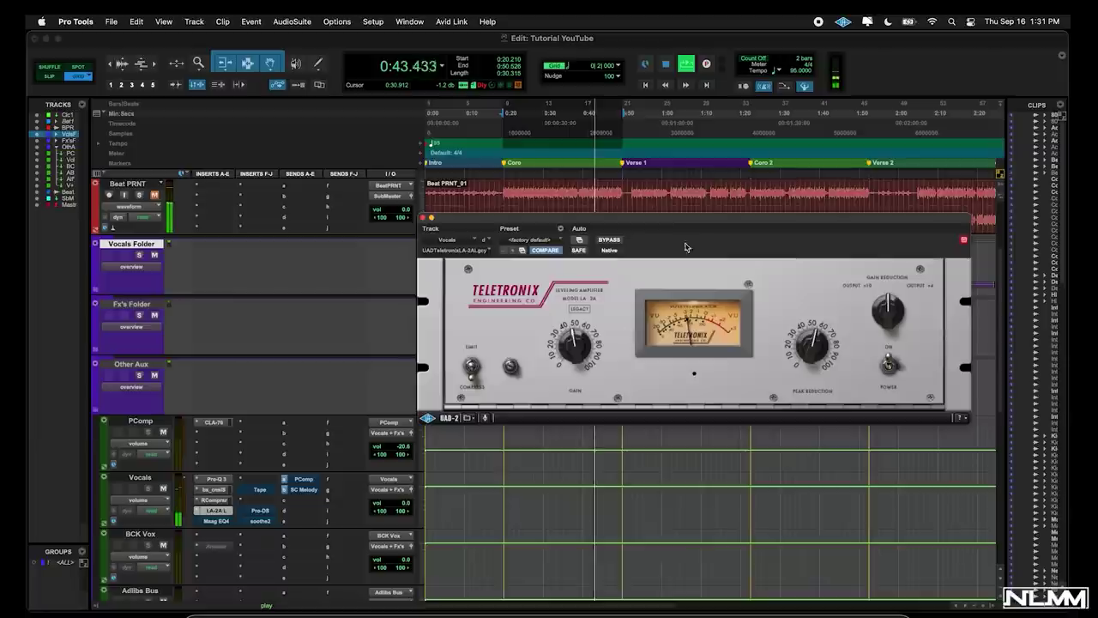
pyautogui.moveTo(692, 236); pyautogui.dragTo(569, 273)
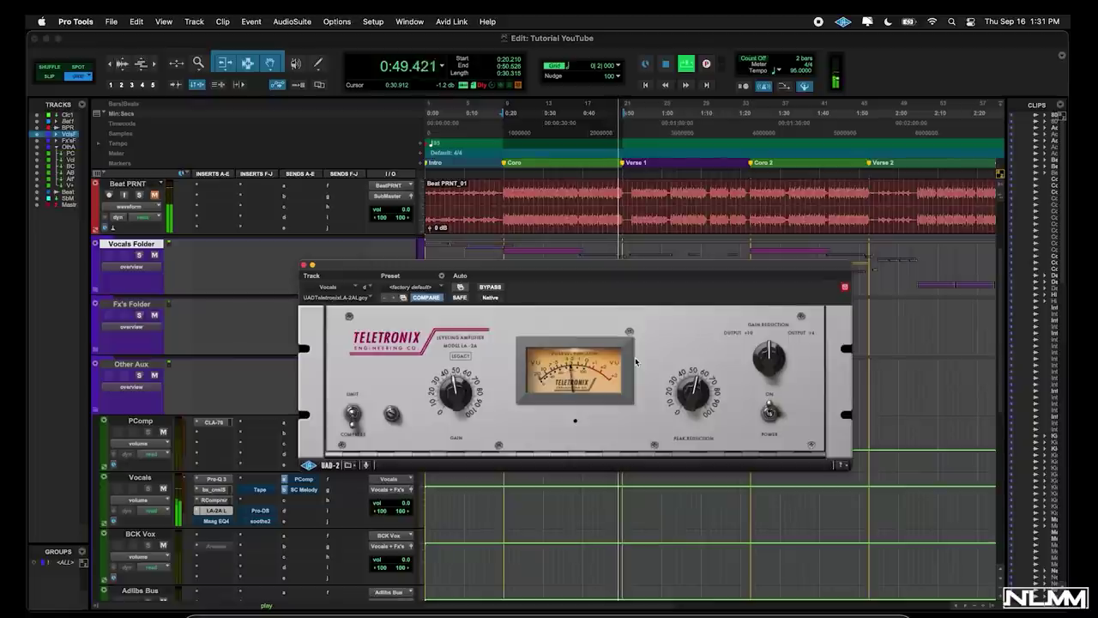
# Step: Play the Coro selection through the LA-2A to judge its gain reduction, then stop playback and close its window
pyautogui.press('space')
pyautogui.press('space')
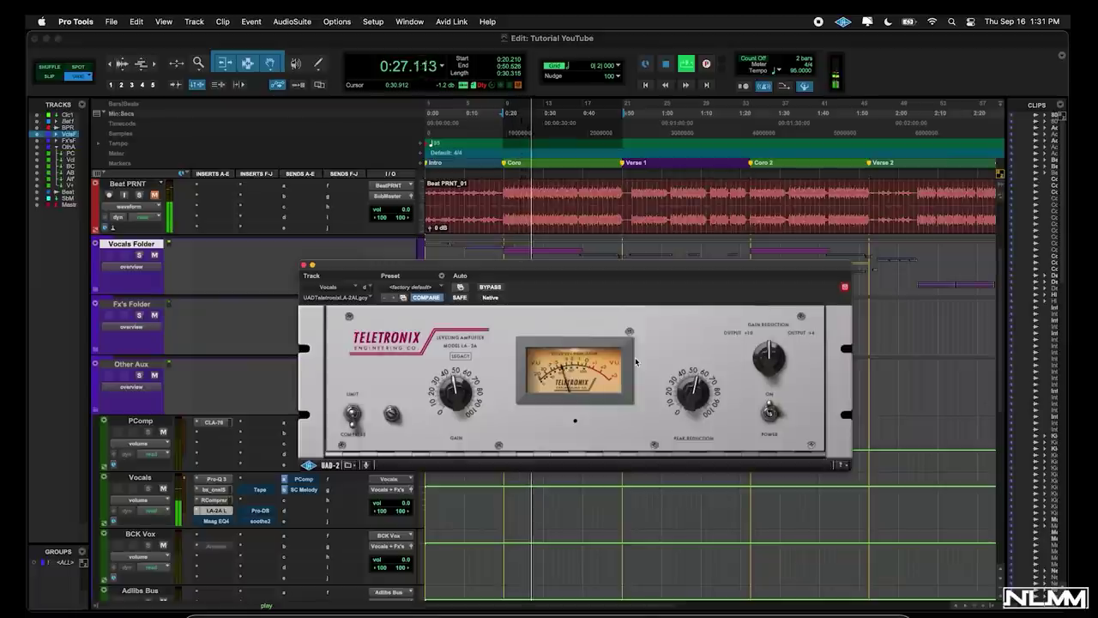
pyautogui.moveTo(566, 268); pyautogui.dragTo(559, 240)
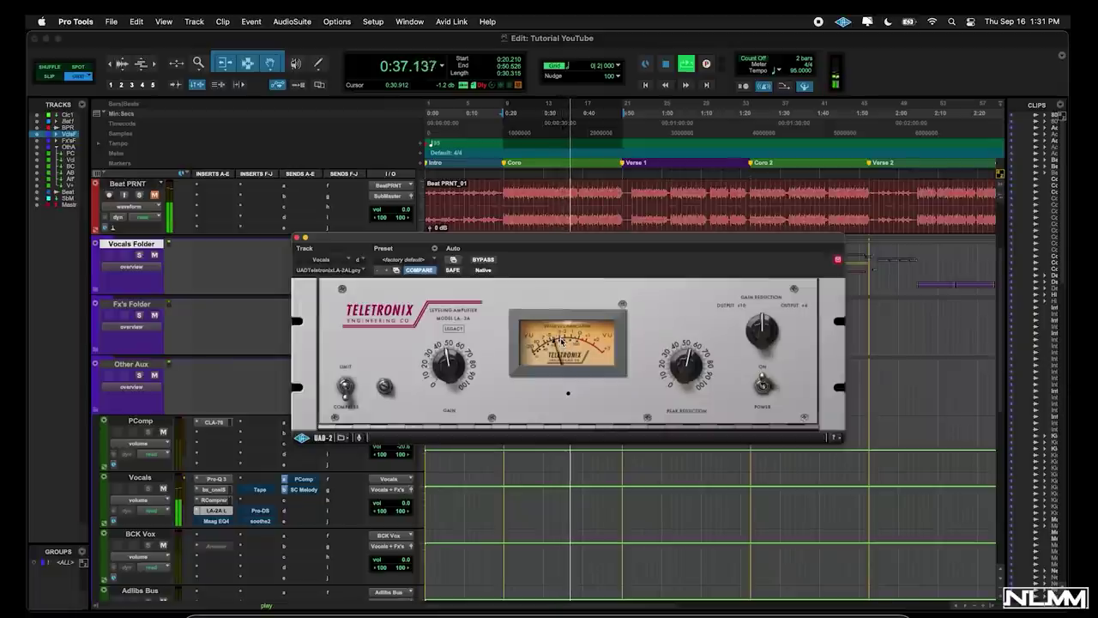
pyautogui.moveTo(304, 248)
pyautogui.mouseDown()
pyautogui.moveTo(333, 243)
pyautogui.moveTo(319, 237)
pyautogui.mouseUp()
pyautogui.click(312, 227)
pyautogui.press('space')
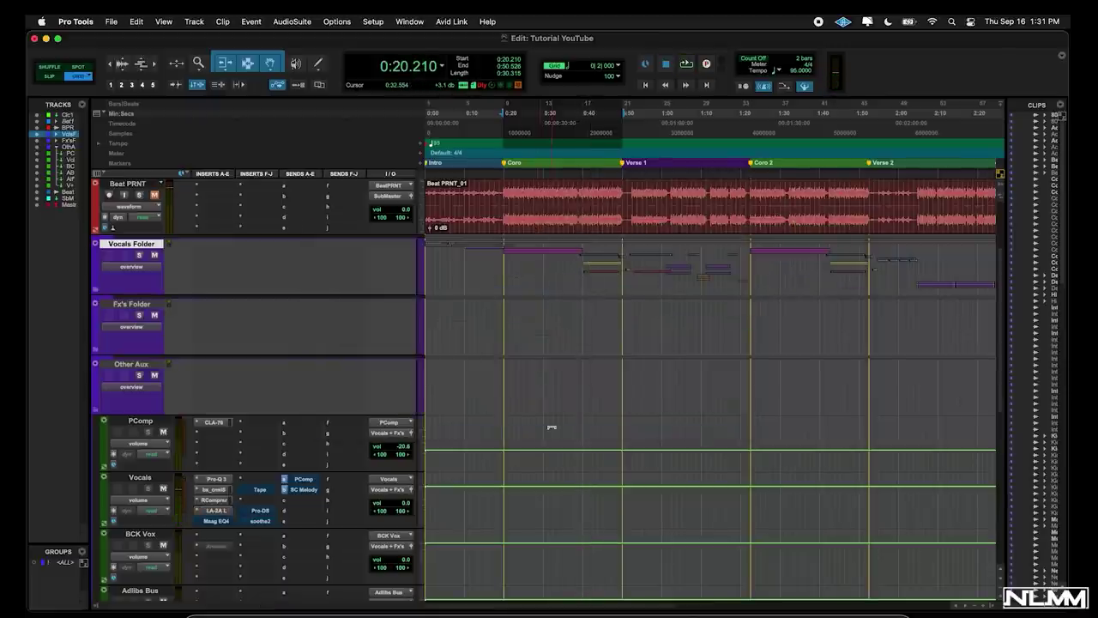
# Step: Take the Maag EQ4 insert on the Vocals track out of bypass and open its window
pyautogui.rightClick(219, 523)
pyautogui.click(223, 523)
pyautogui.click(216, 521)
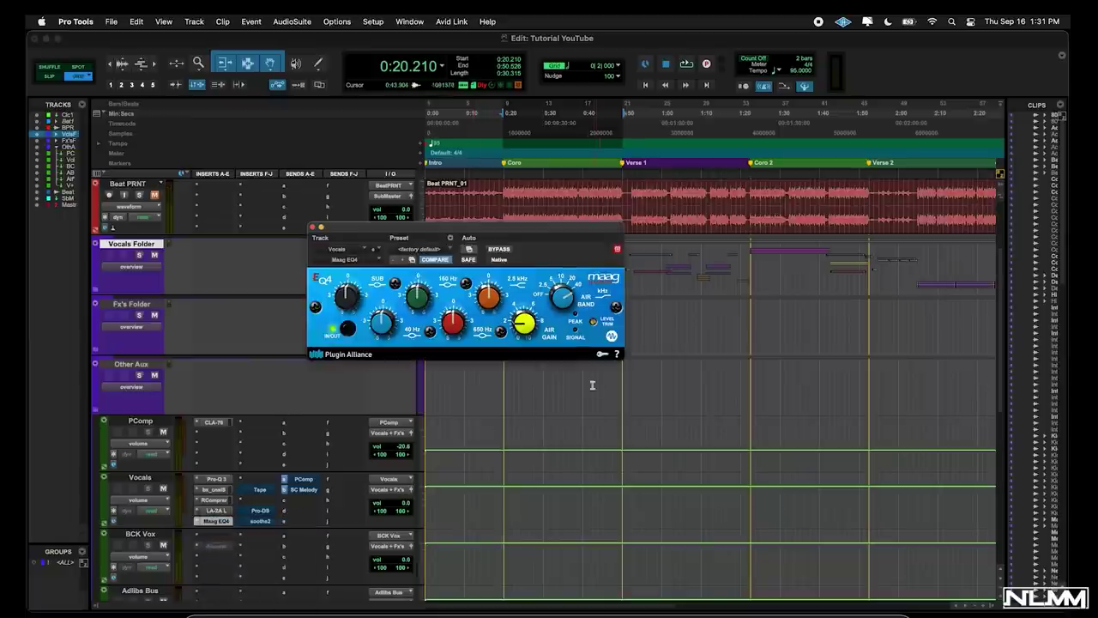
pyautogui.moveTo(545, 236); pyautogui.dragTo(675, 262)
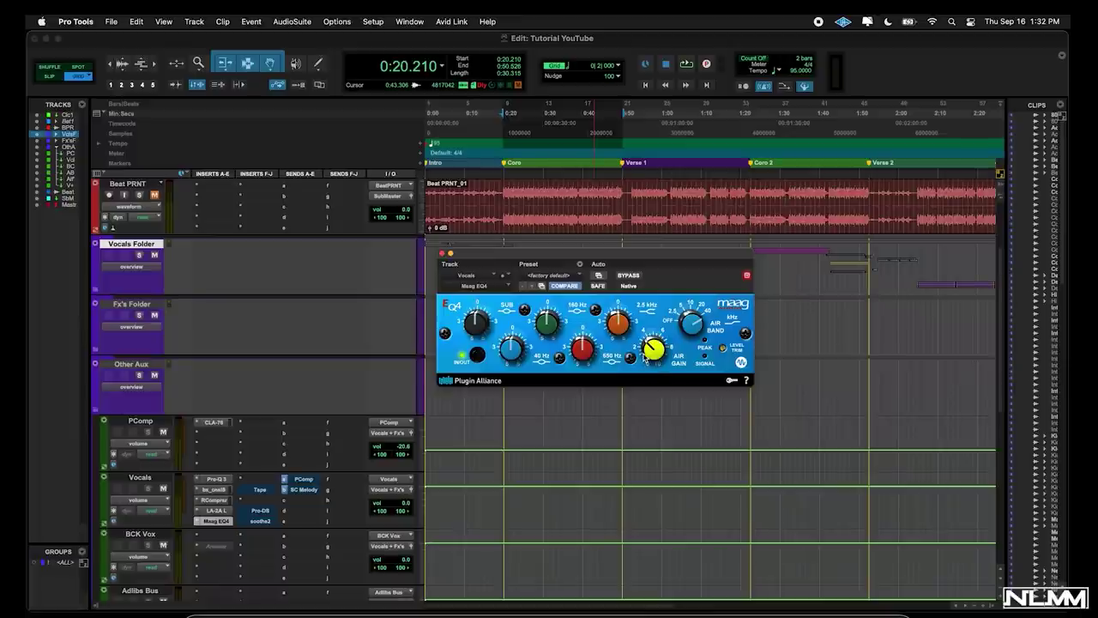
# Step: Try the Maag EQ4 Air Gain at 10.0 while the Coro selection plays, and turn it back down
pyautogui.press('space')
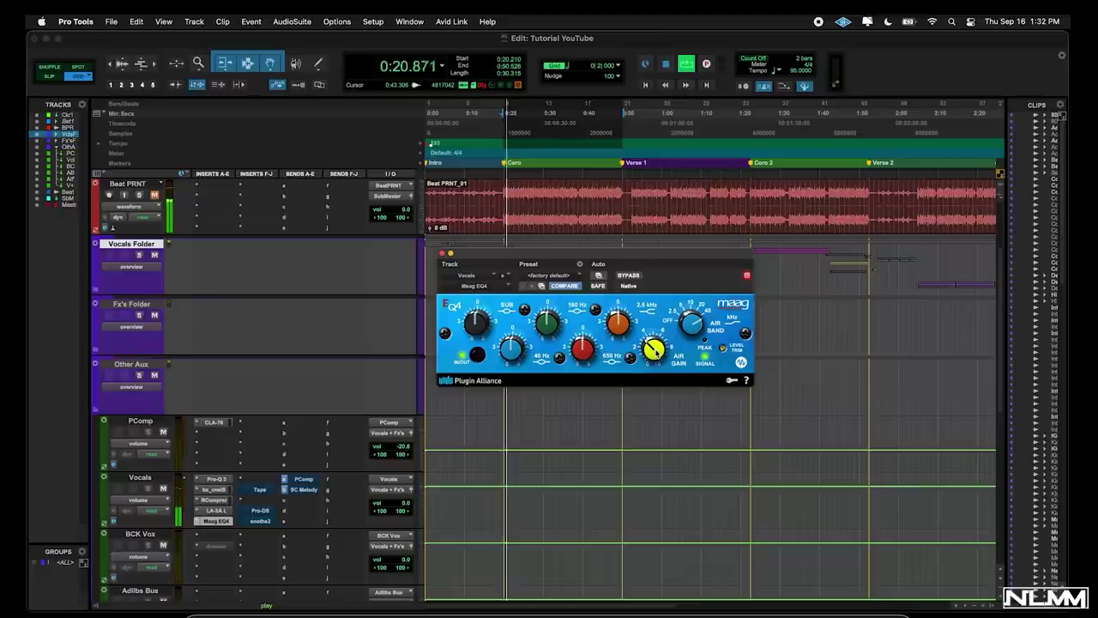
pyautogui.moveTo(666, 328); pyautogui.dragTo(680, 294)
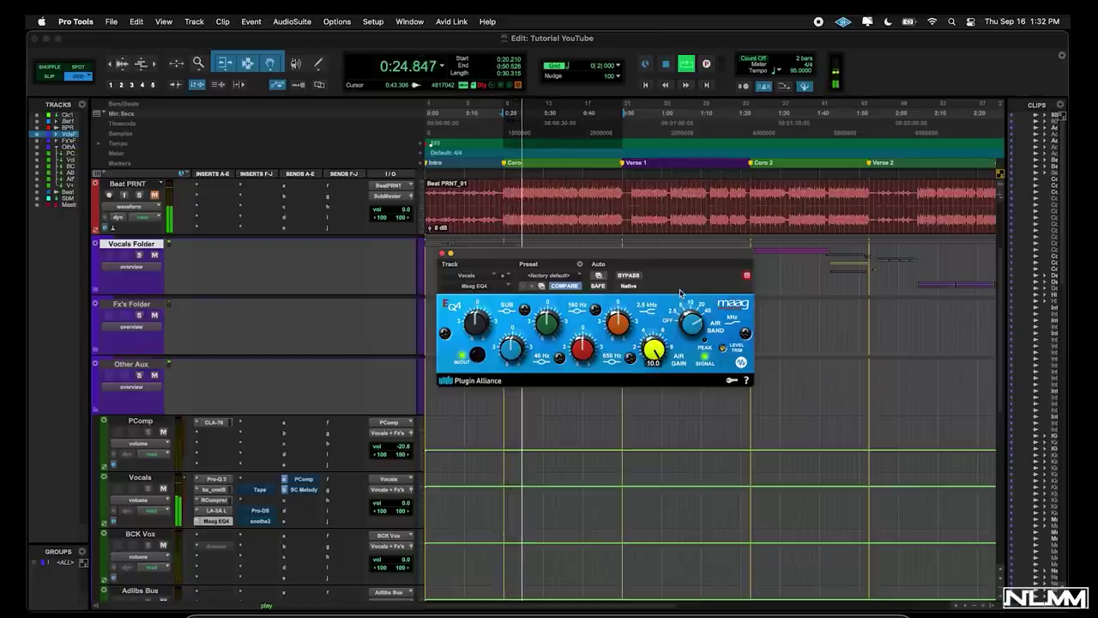
pyautogui.moveTo(680, 293); pyautogui.dragTo(651, 348)
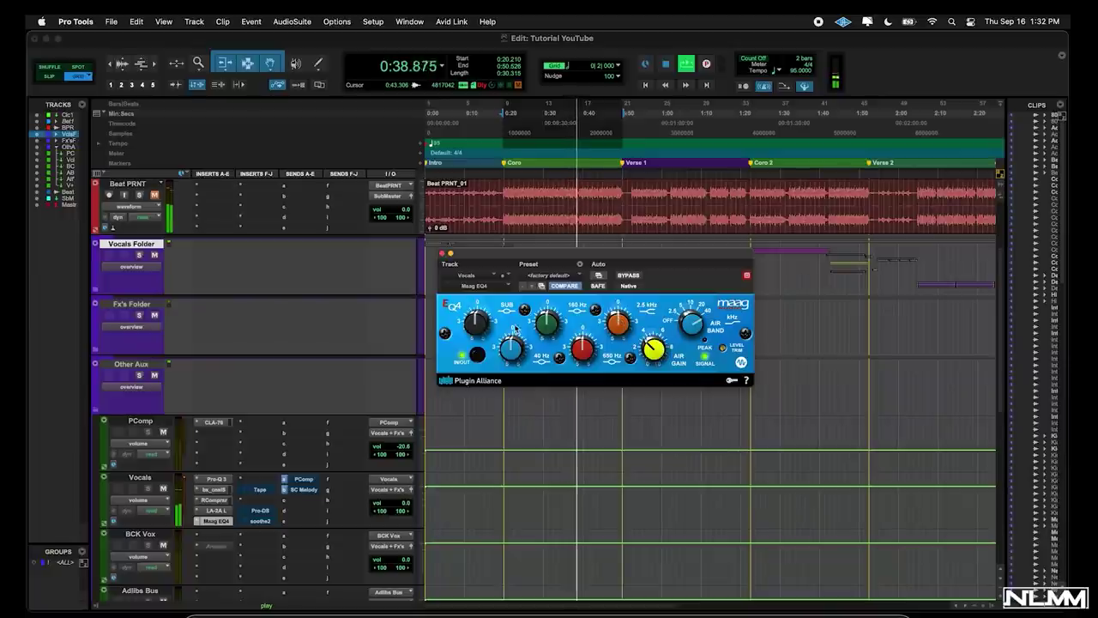
pyautogui.press('space')
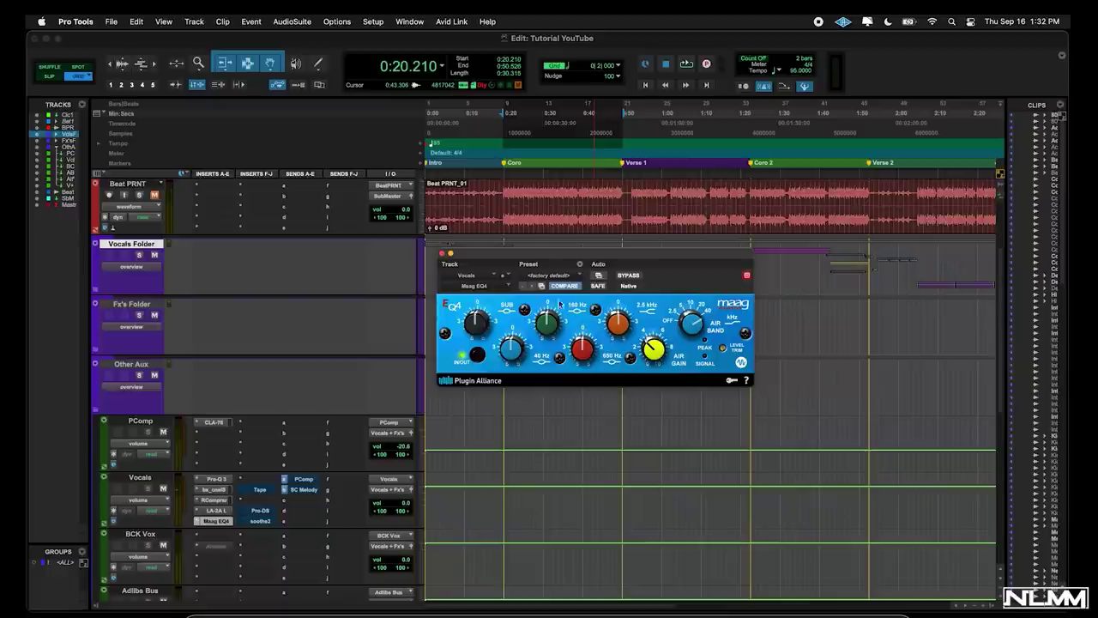
# Step: Insert the stereo Vitamin plug-in in slot F of the Vocals track, and make the Maag EQ4 insert inactive
pyautogui.click(265, 474)
pyautogui.moveTo(287, 478)
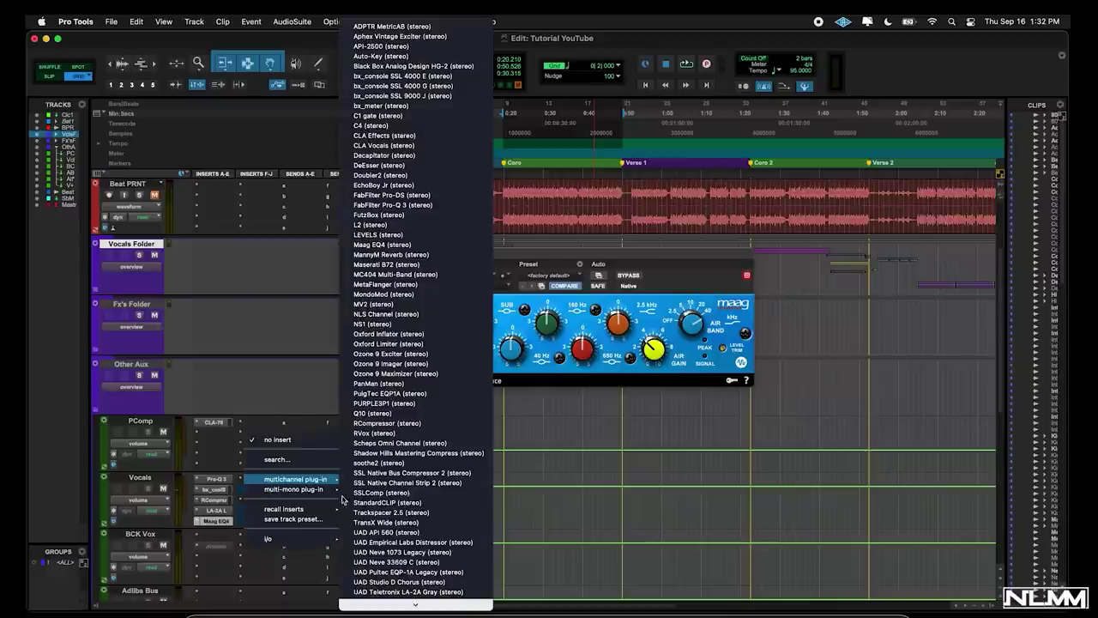
pyautogui.scroll(-10, 396, 478)
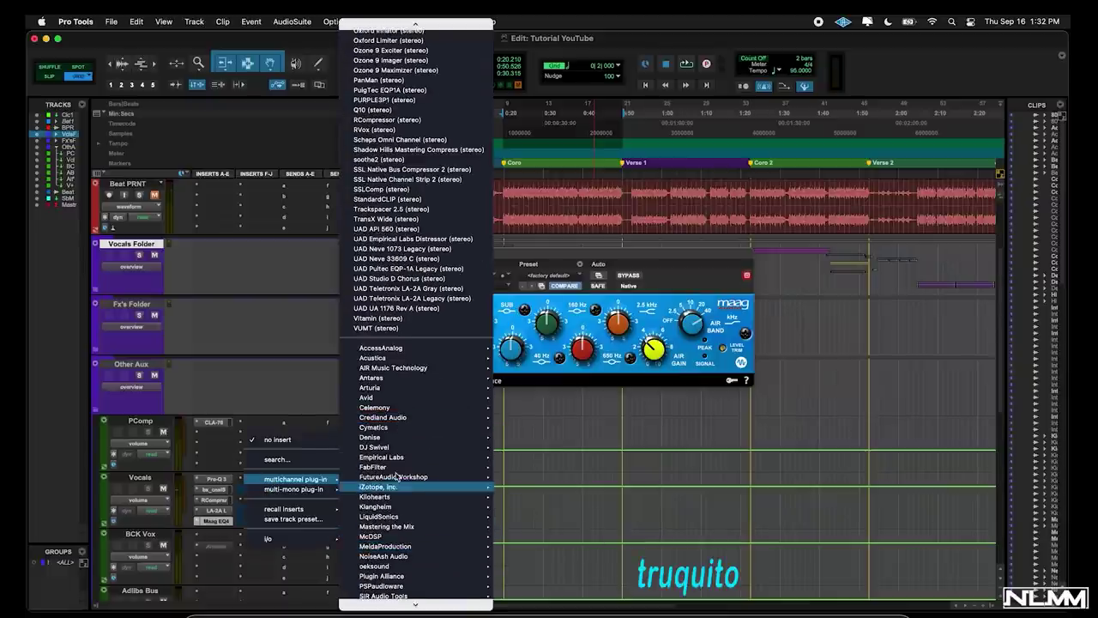
pyautogui.click(425, 318)
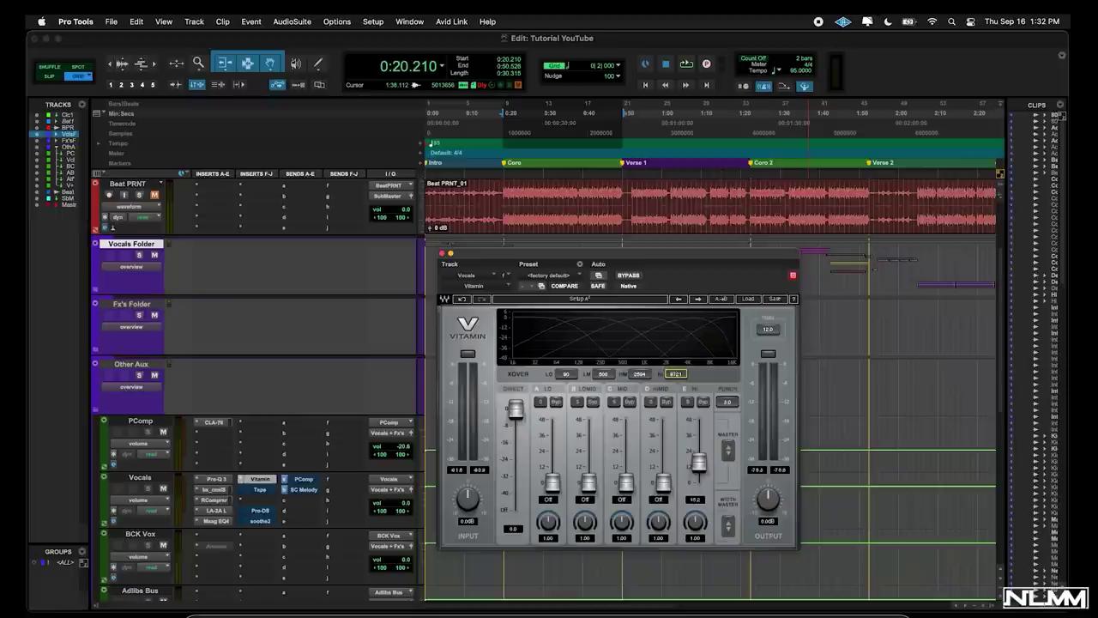
pyautogui.rightClick(216, 520)
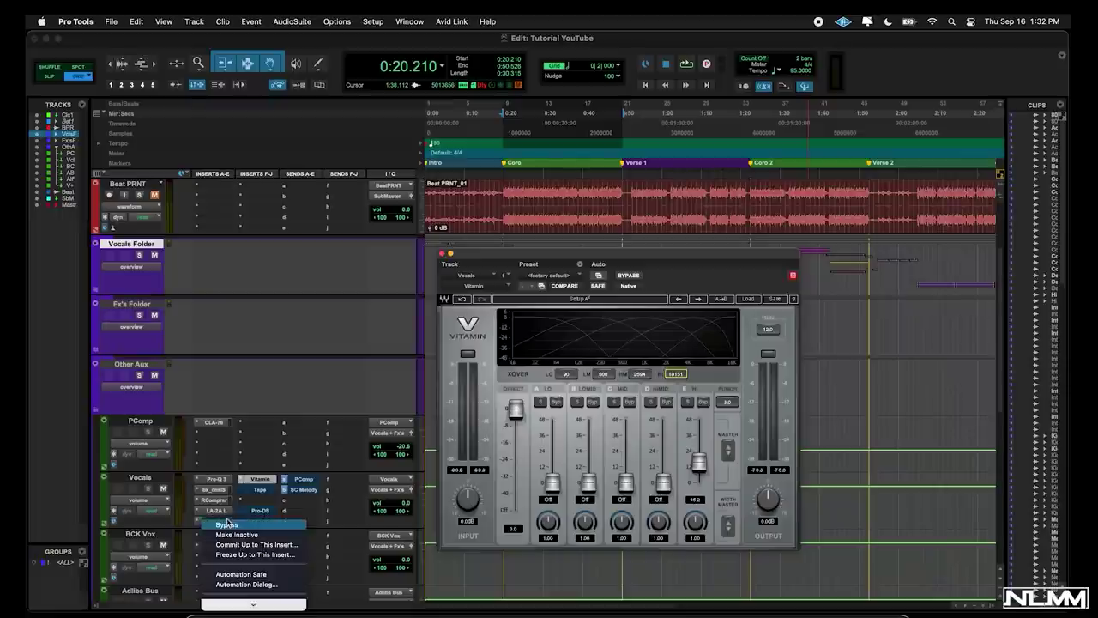
pyautogui.click(246, 534)
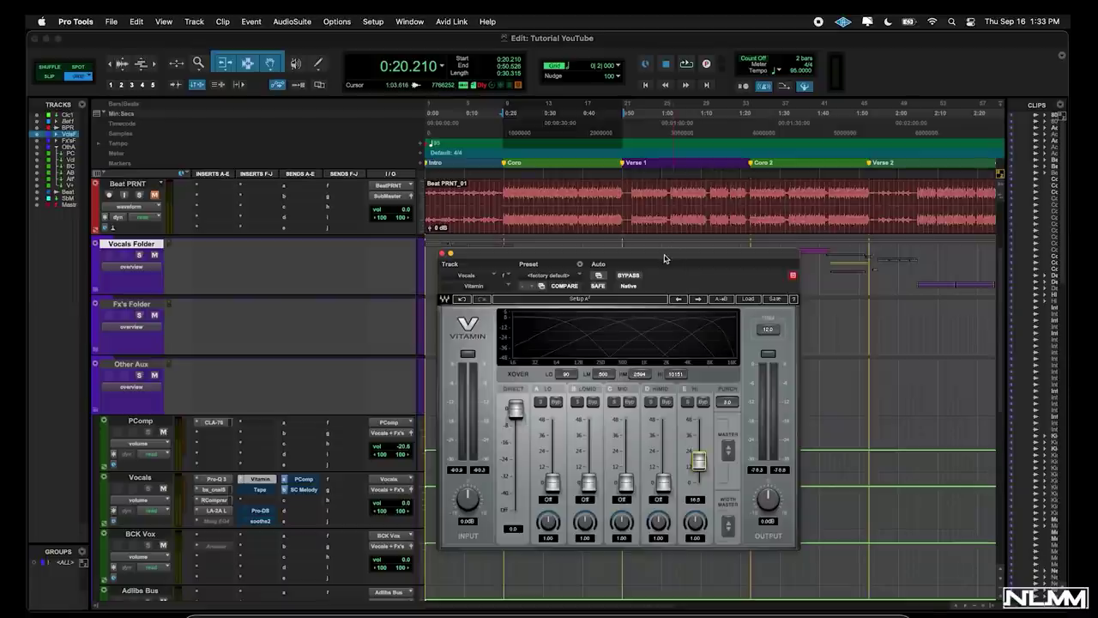
# Step: Try raising Vitamin's Hi band level to about 22 while playing the Coro selection, then stop playback and close its window
pyautogui.moveTo(664, 258); pyautogui.dragTo(608, 240)
pyautogui.press('space')
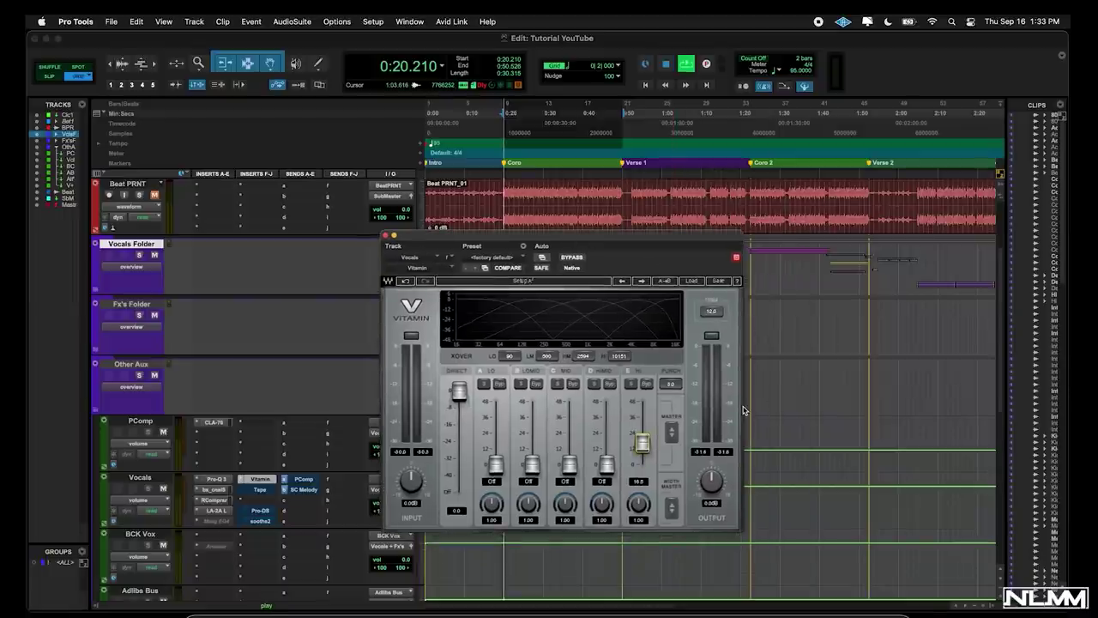
pyautogui.moveTo(642, 442)
pyautogui.mouseDown()
pyautogui.moveTo(642, 410)
pyautogui.moveTo(642, 437)
pyautogui.mouseUp()
pyautogui.press('space')
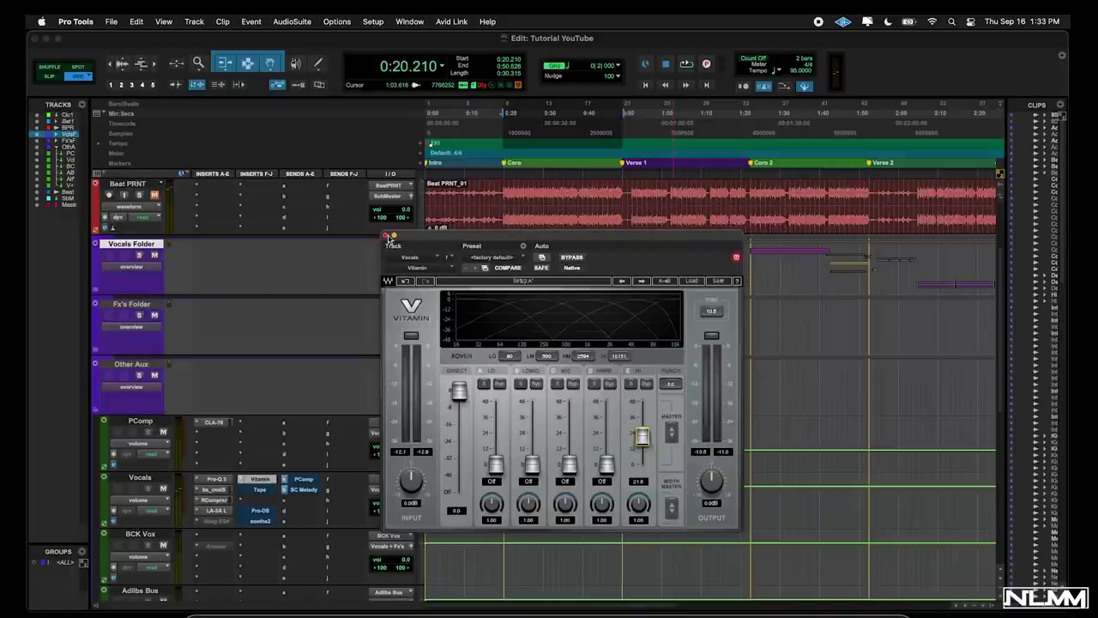
pyautogui.click(386, 236)
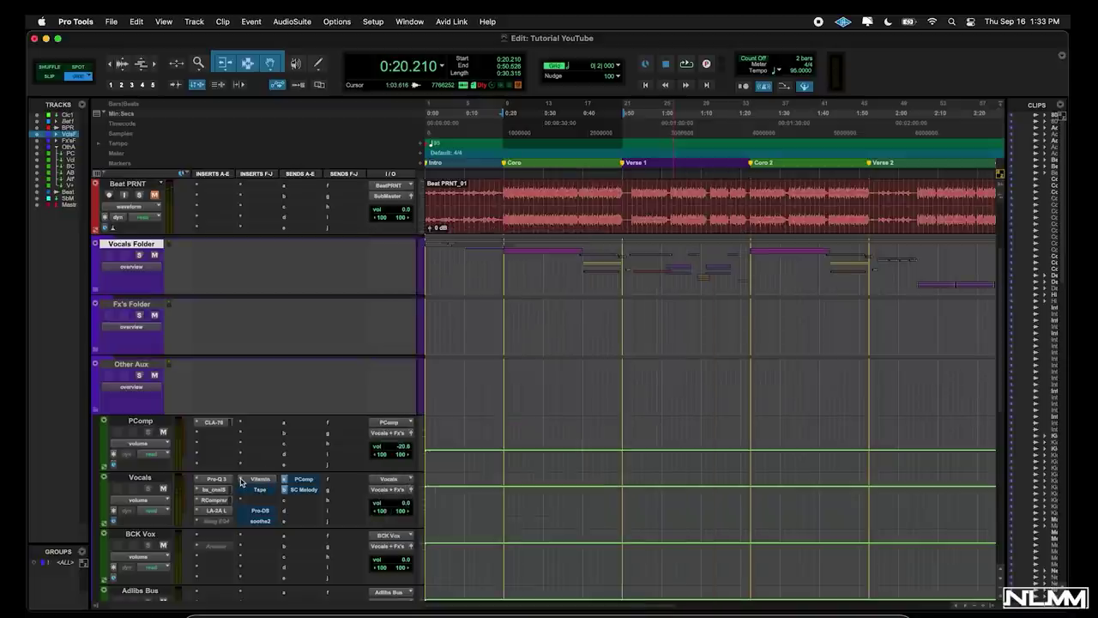
# Step: Remove the Vitamin plug-in from insert slot F of the Vocals track
pyautogui.click(241, 480)
pyautogui.click(268, 442)
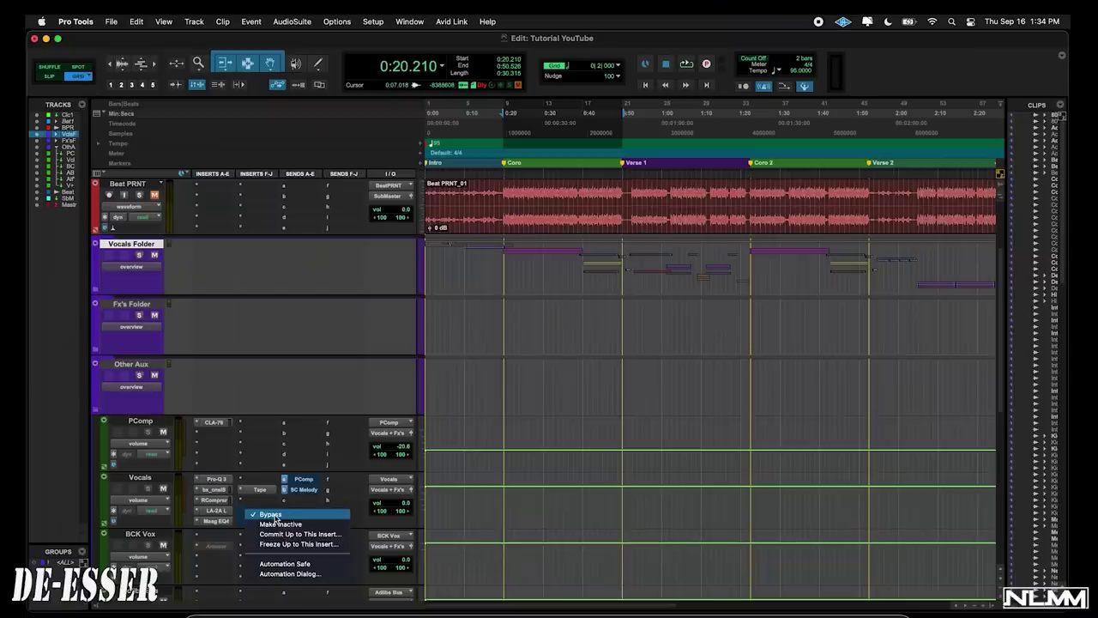
# Step: Take Pro-DS on the Vocals track out of bypass and shift its detection band to 5.279–10.17 kHz while the Coro selection plays
pyautogui.click(257, 510)
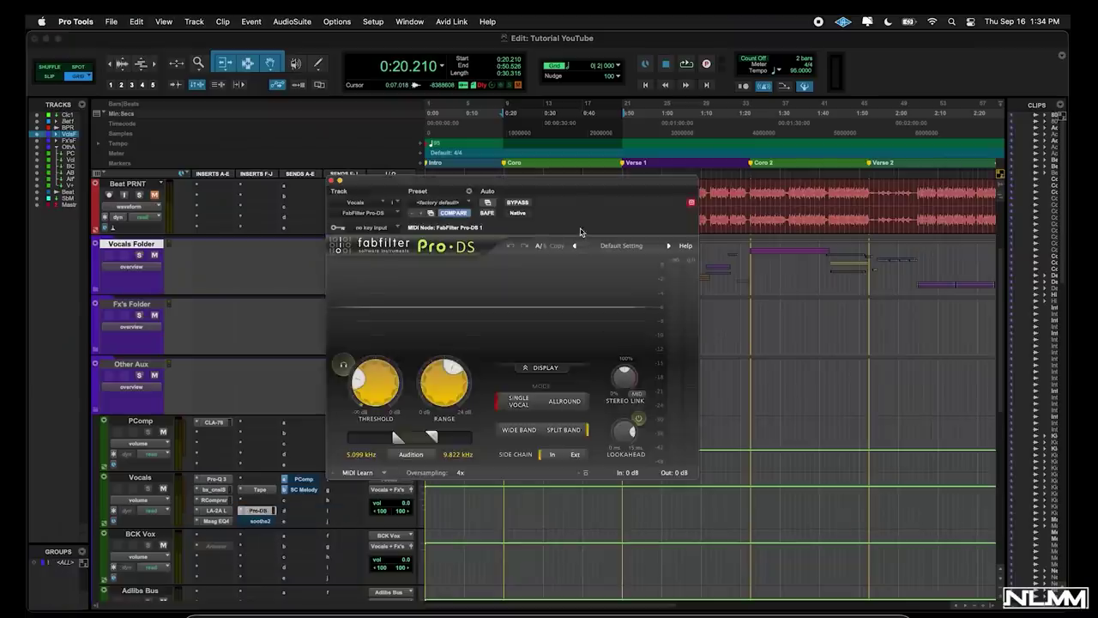
pyautogui.moveTo(575, 182); pyautogui.dragTo(525, 175)
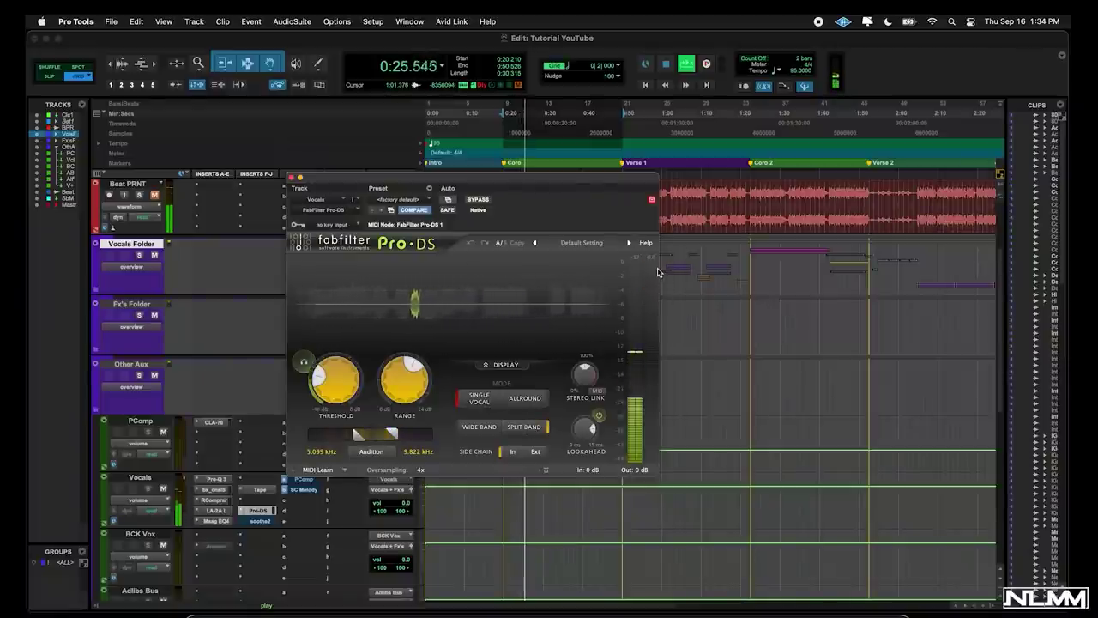
pyautogui.moveTo(656, 268)
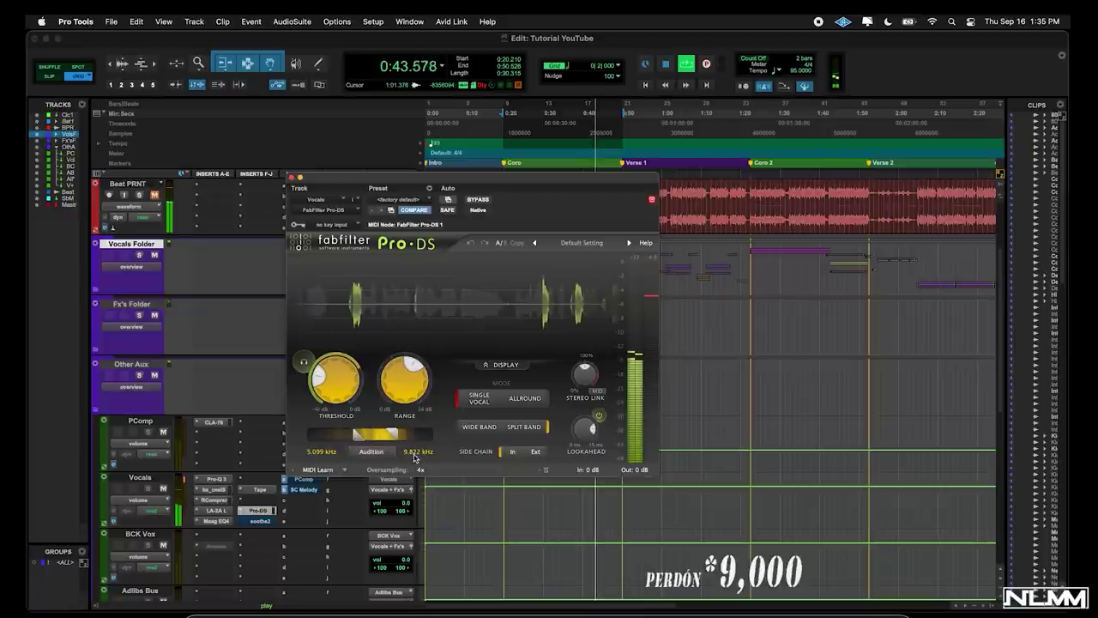
pyautogui.moveTo(375, 439)
pyautogui.mouseDown()
pyautogui.moveTo(389, 440)
pyautogui.moveTo(372, 438)
pyautogui.mouseUp()
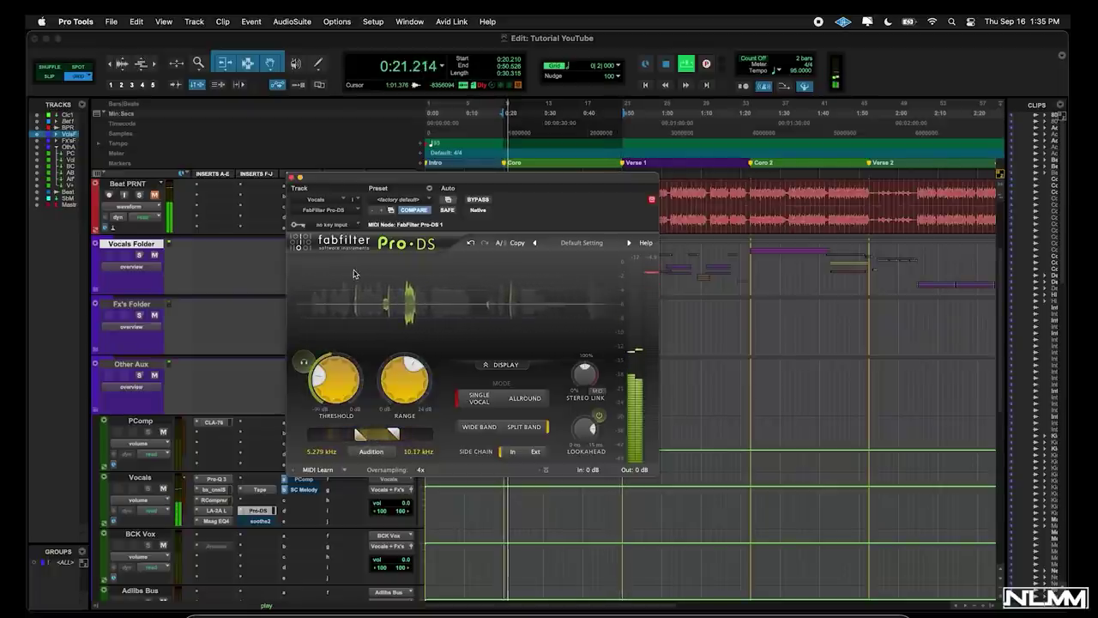
pyautogui.click(291, 178)
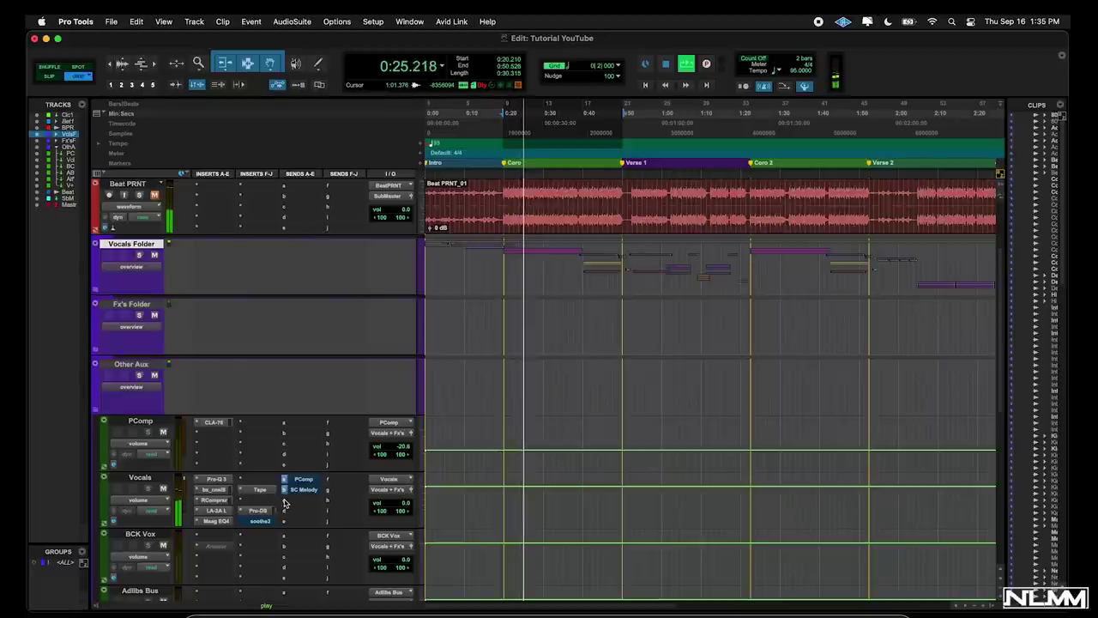
pyautogui.press('space')
# Step: Take the soothe2 insert on the Vocals track out of bypass and open its window
pyautogui.rightClick(258, 523)
pyautogui.click(261, 525)
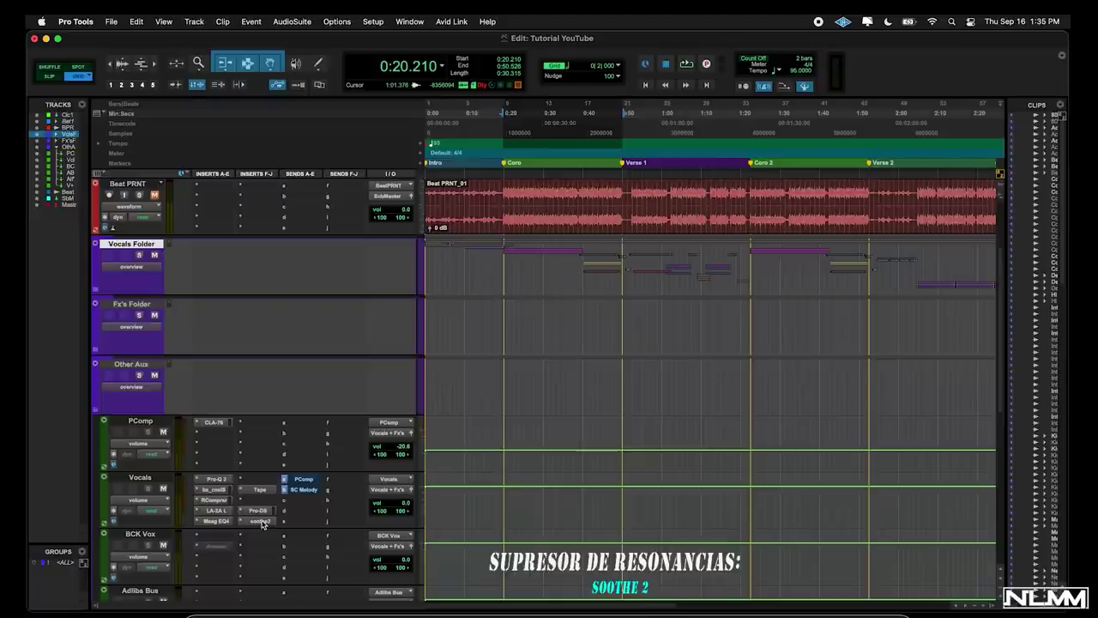
pyautogui.click(259, 521)
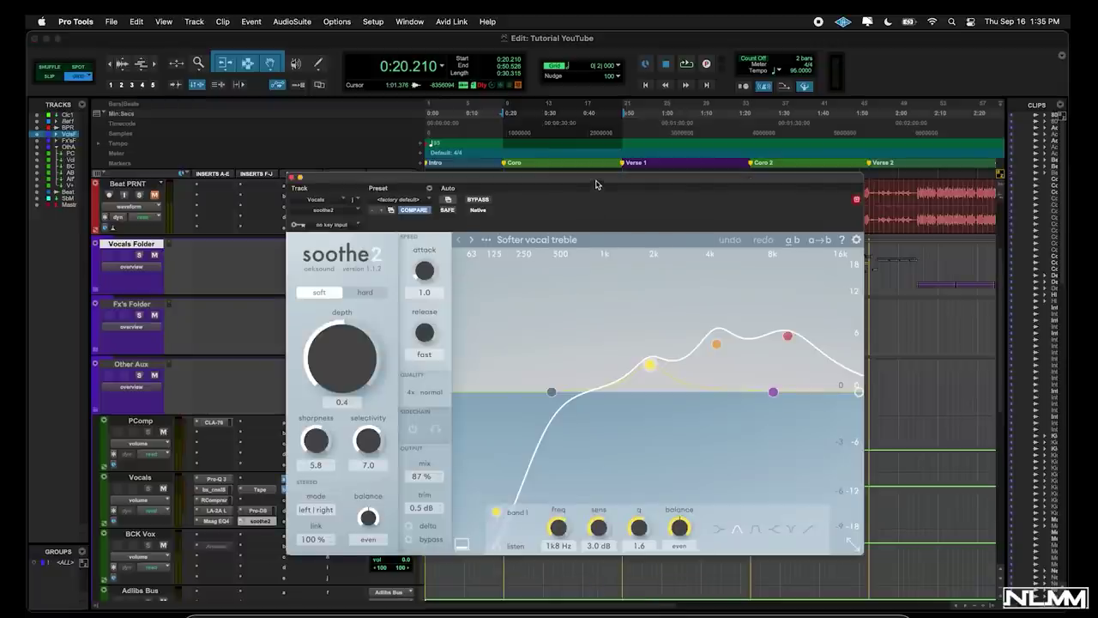
pyautogui.moveTo(597, 184); pyautogui.dragTo(564, 183)
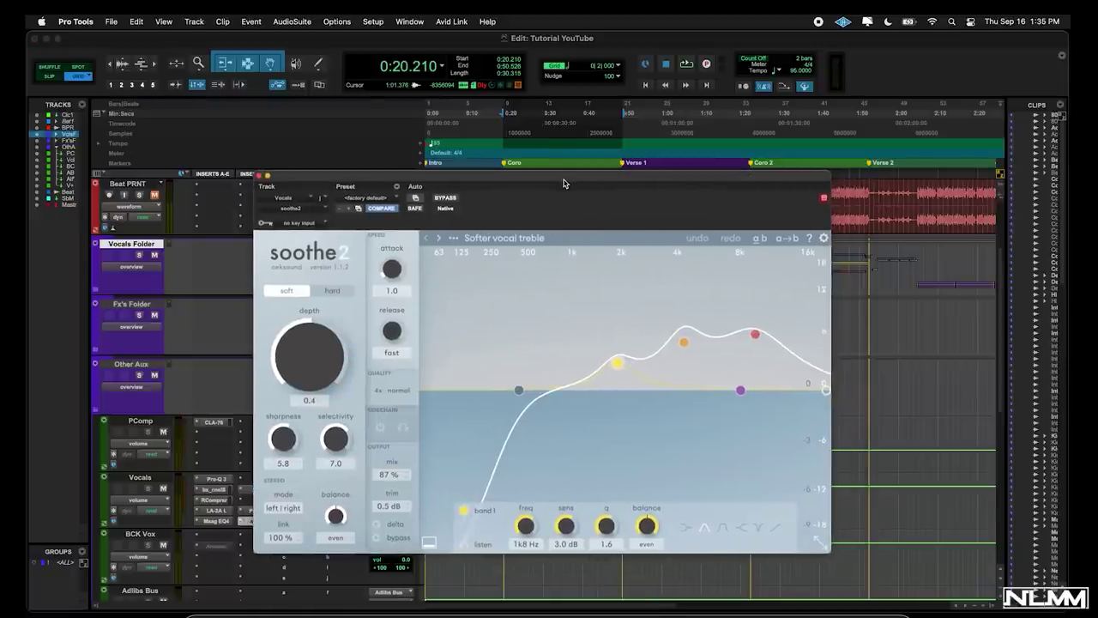